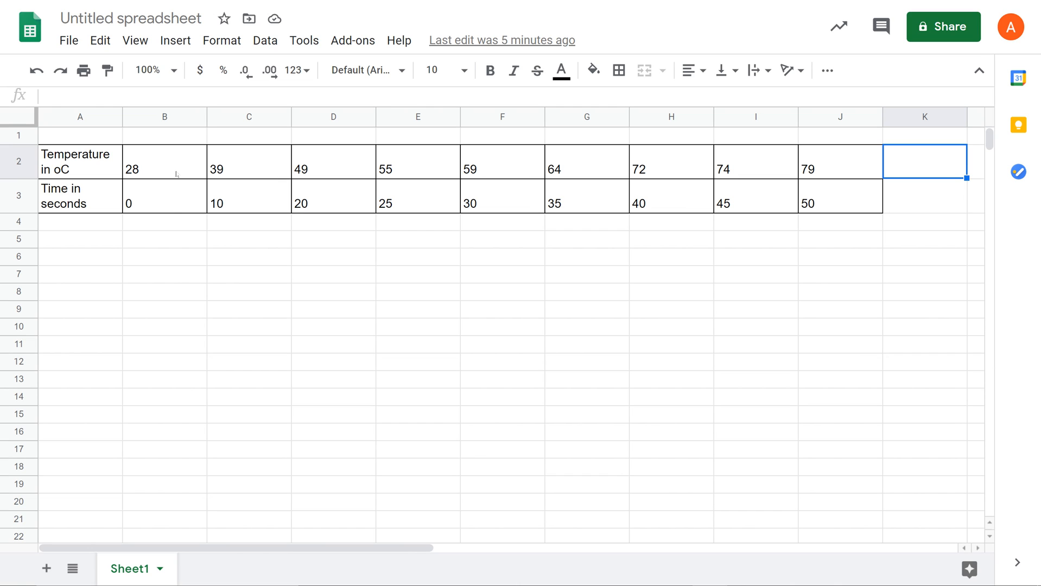
Insert a chart from the temperature and time values in B2:J3
left_click_drag(175, 173, 837, 211)
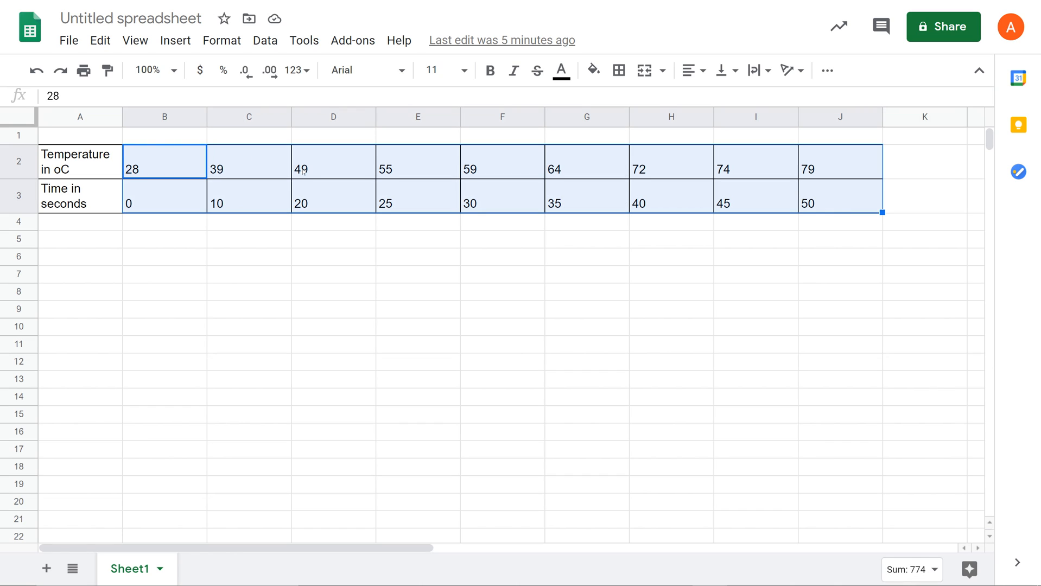
left_click(177, 46)
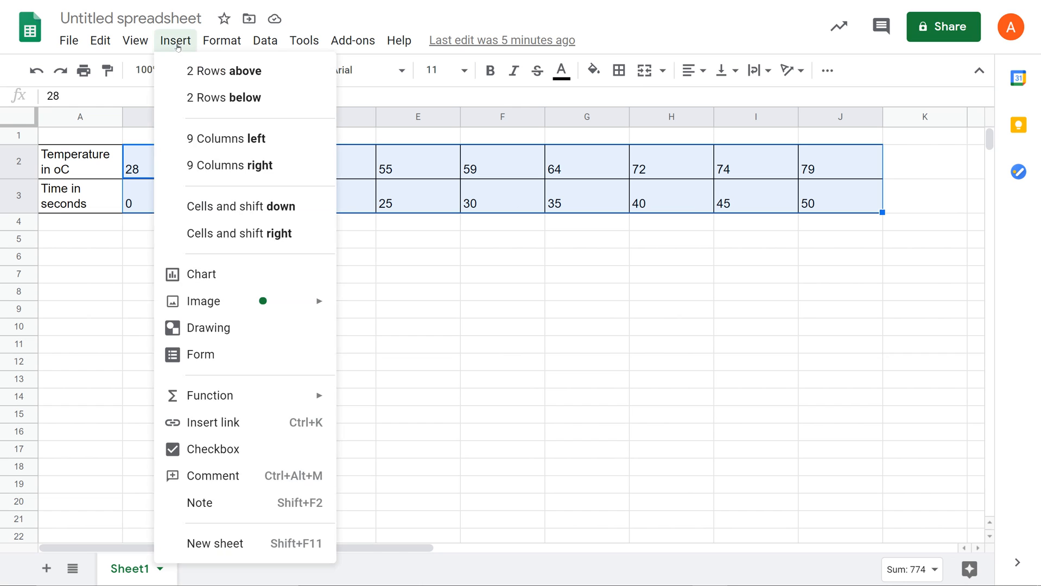
left_click(202, 278)
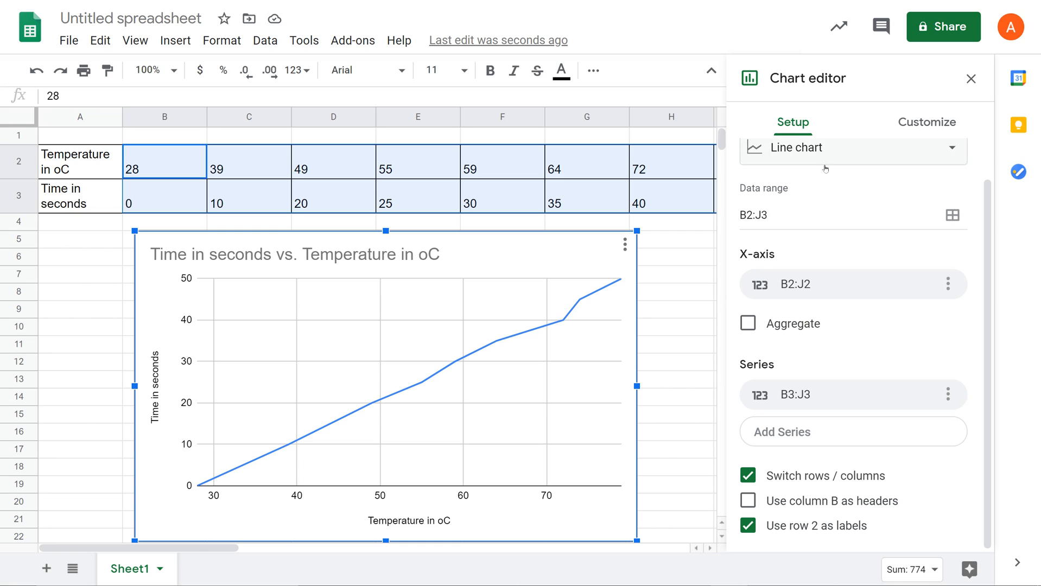
Change the chart type from line to Scatter chart
scroll(870, 191, "up", 1)
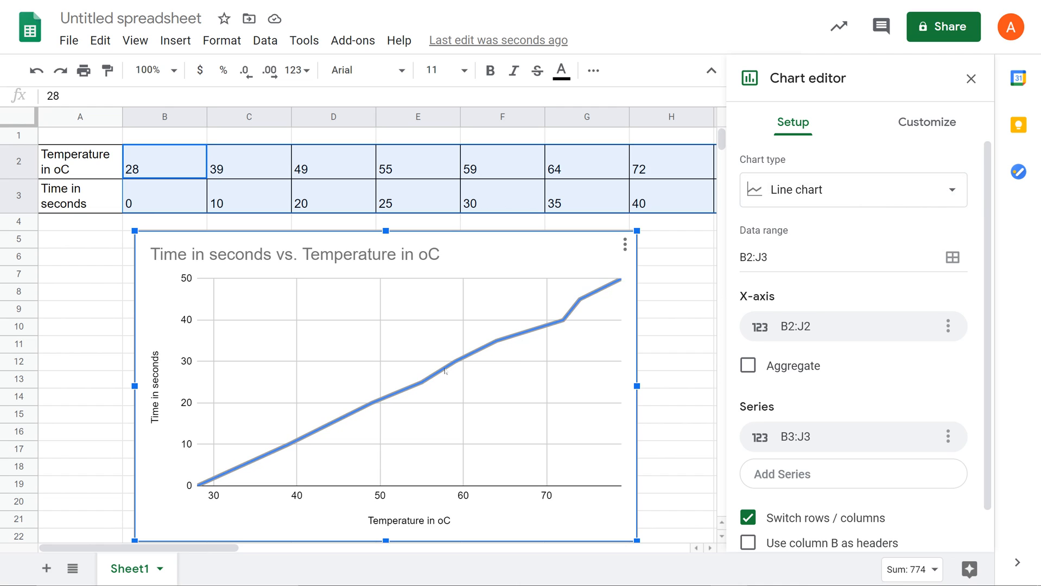
left_click(841, 198)
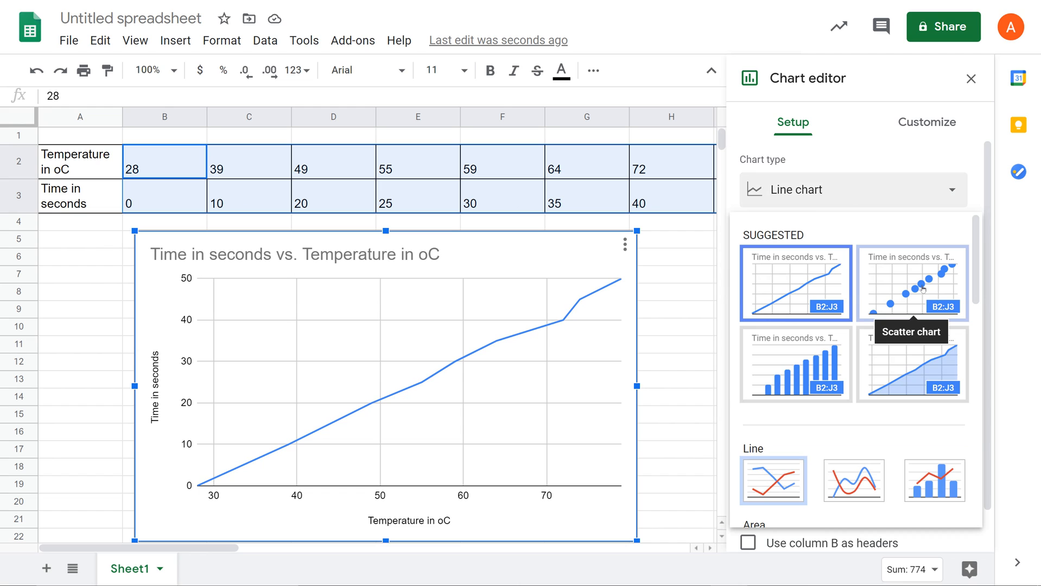
scroll(911, 374, "down", 6)
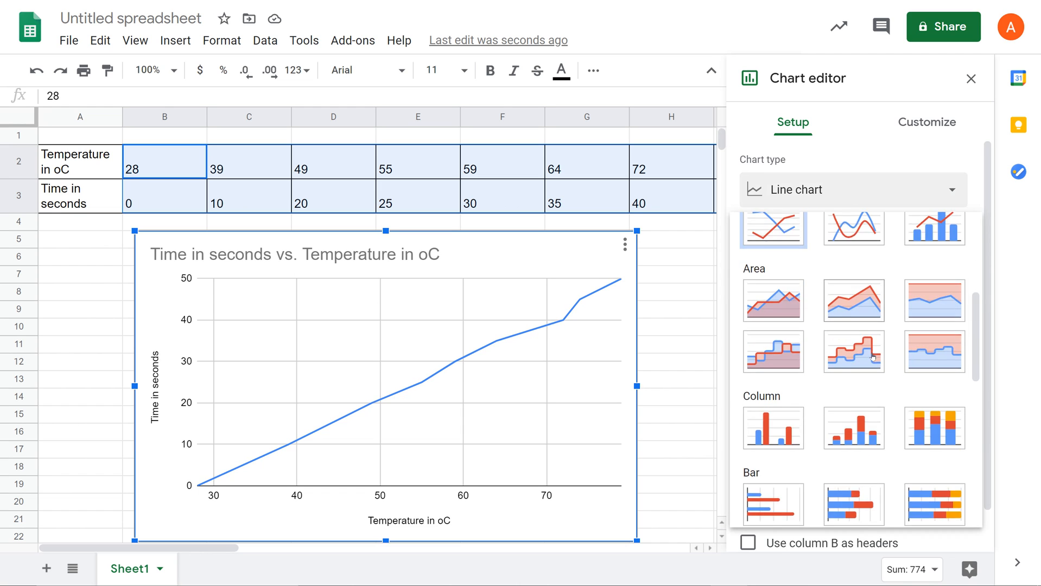
scroll(873, 357, "down", 3)
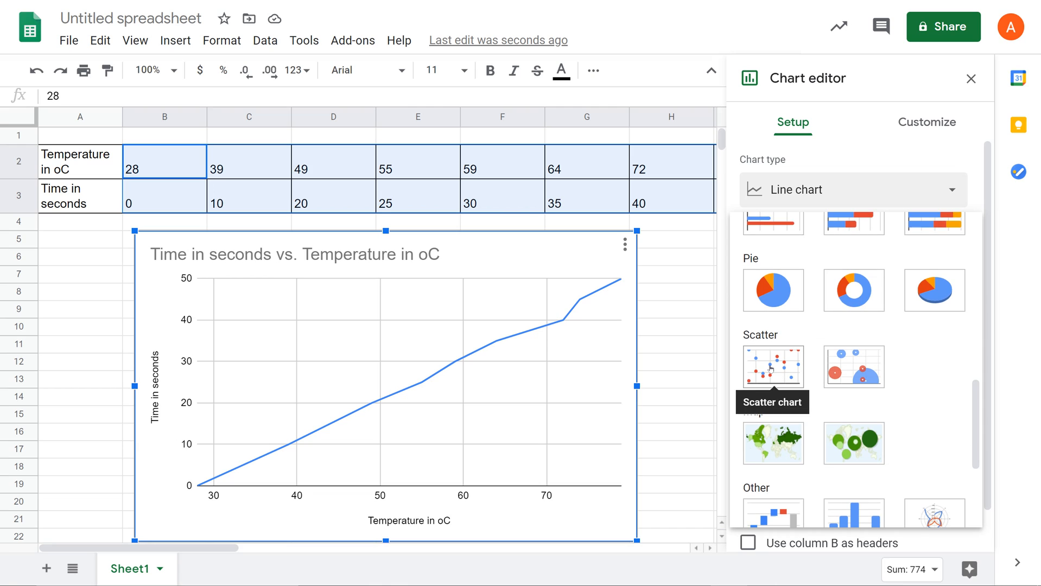
left_click(770, 367)
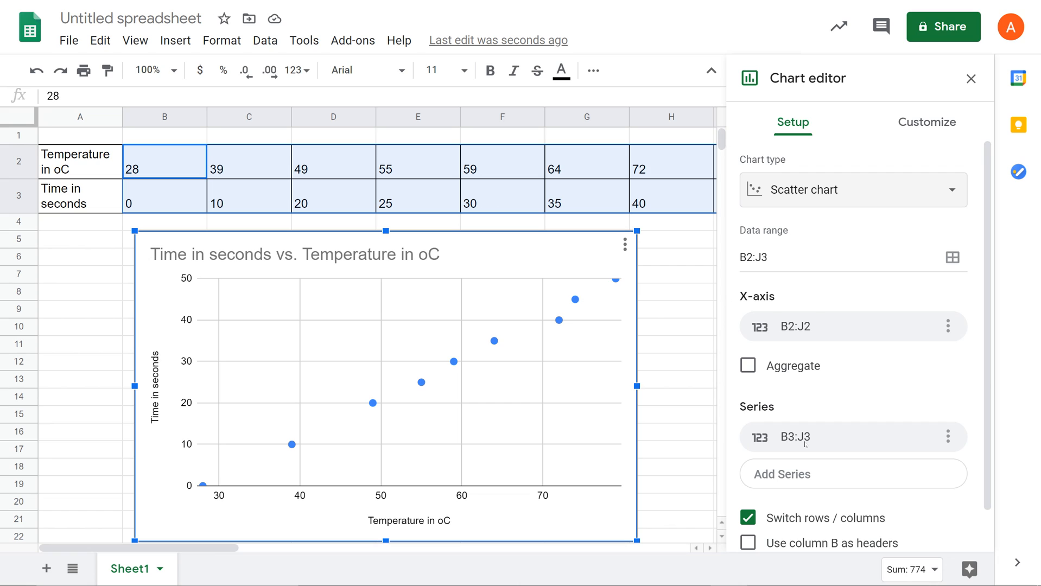
Swap the plotted data by setting the X-axis to B3:J3 and the series to B2:J2
left_click(851, 328)
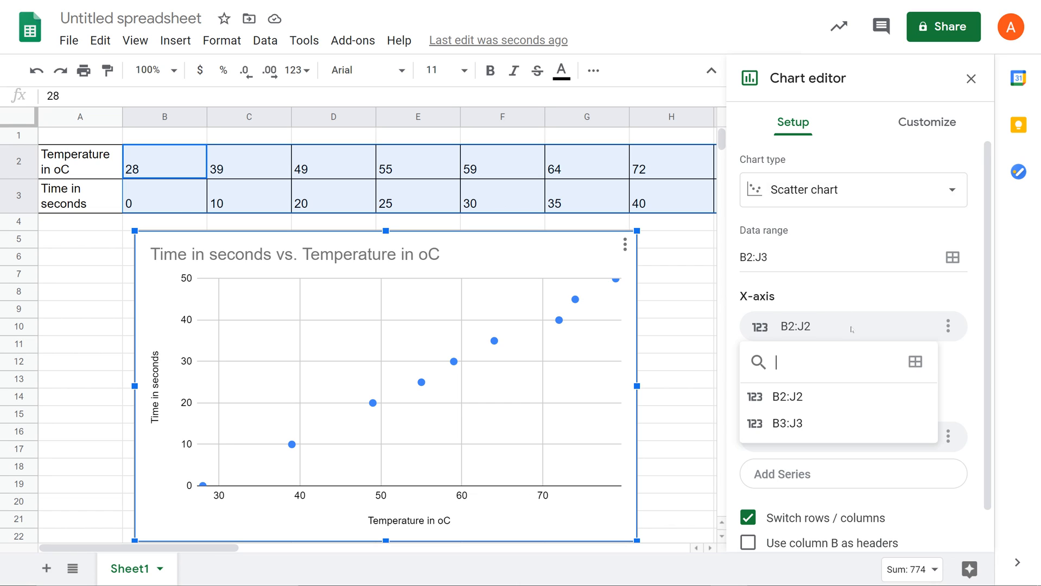
left_click(790, 425)
left_click(805, 440)
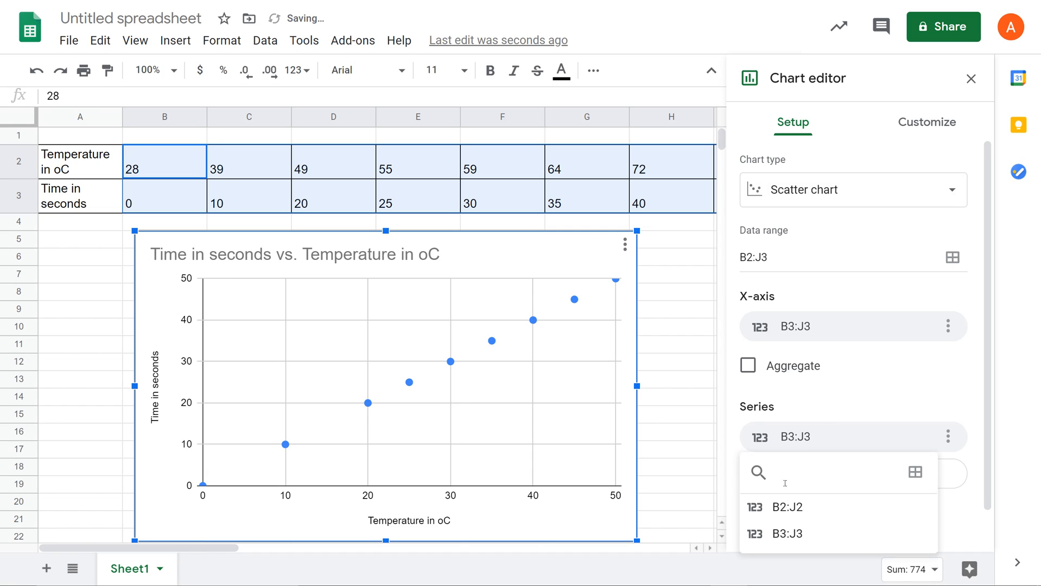
left_click(784, 507)
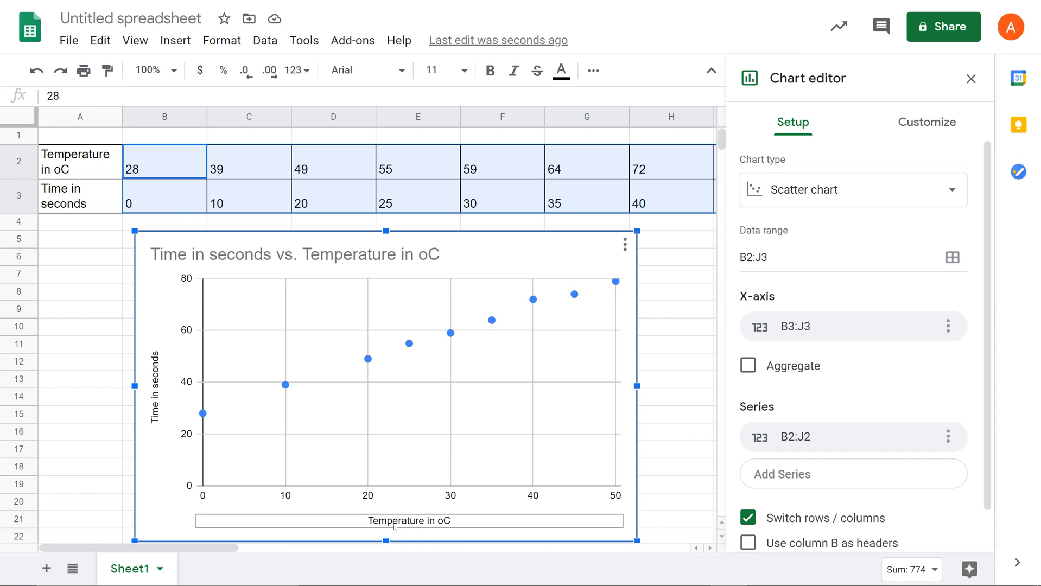
scroll(834, 391, "down", 1)
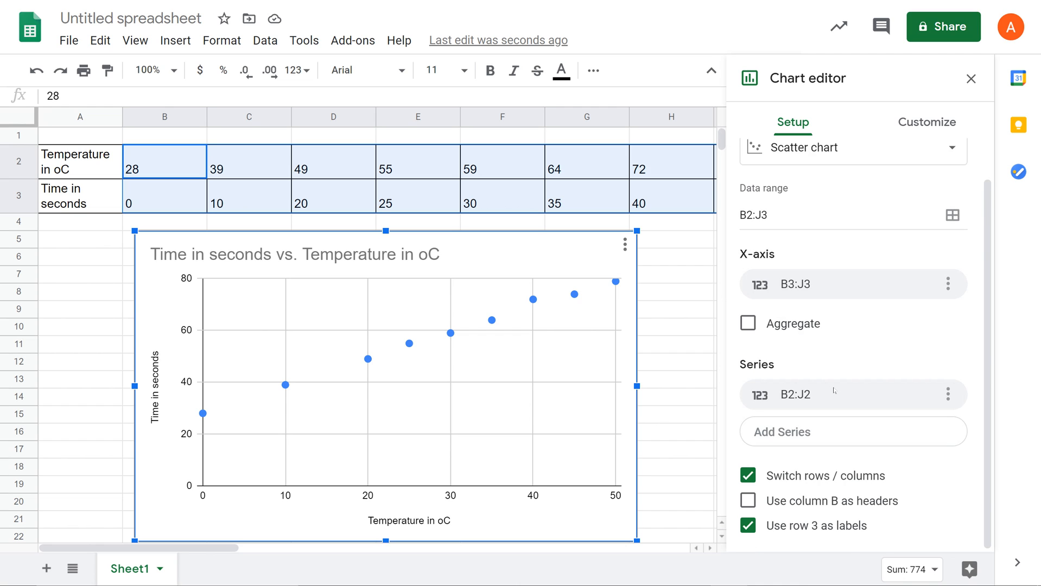
scroll(834, 390, "up", 1)
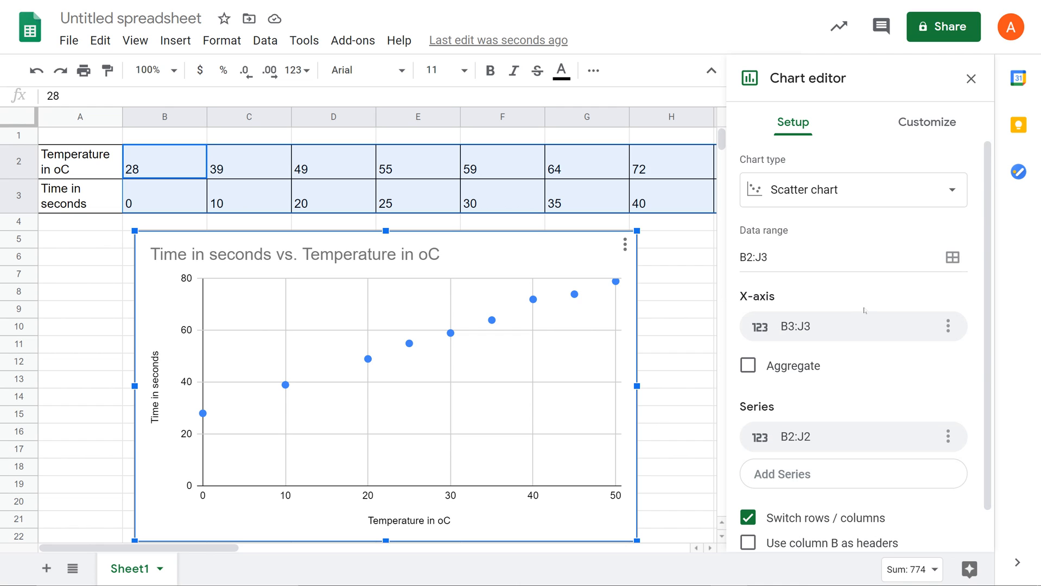
scroll(834, 390, "down", 1)
scroll(880, 264, "up", 1)
scroll(860, 159, "down", 1)
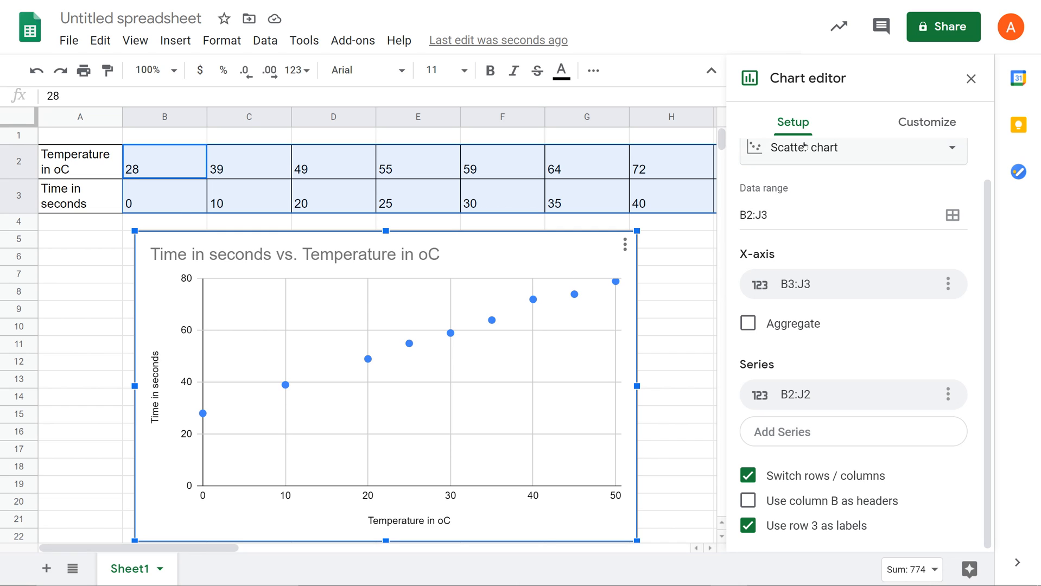
Shorten the chart title to "Time vs Temperature" in the chart's customization settings
left_click(933, 125)
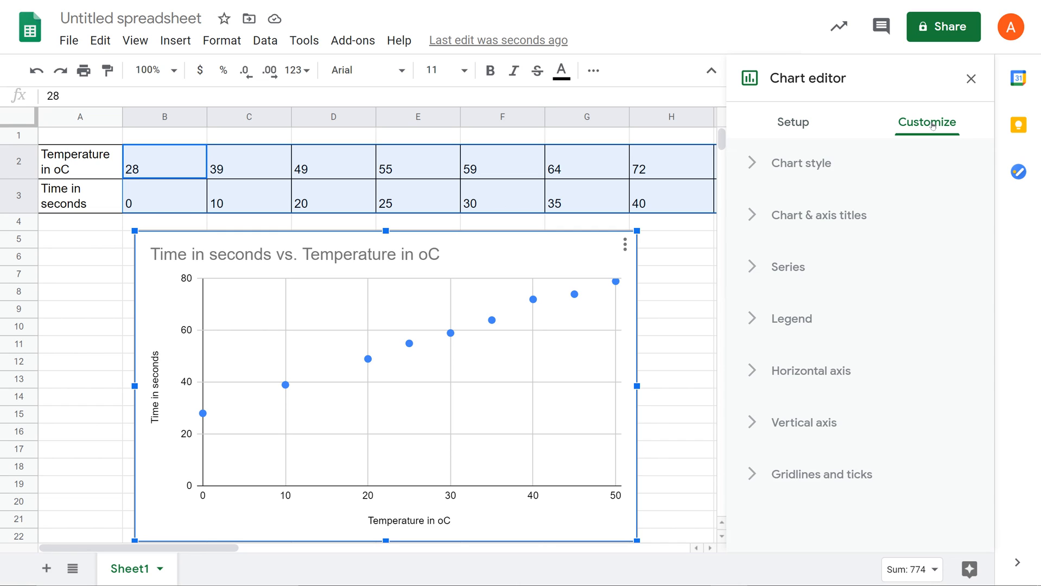
left_click(781, 173)
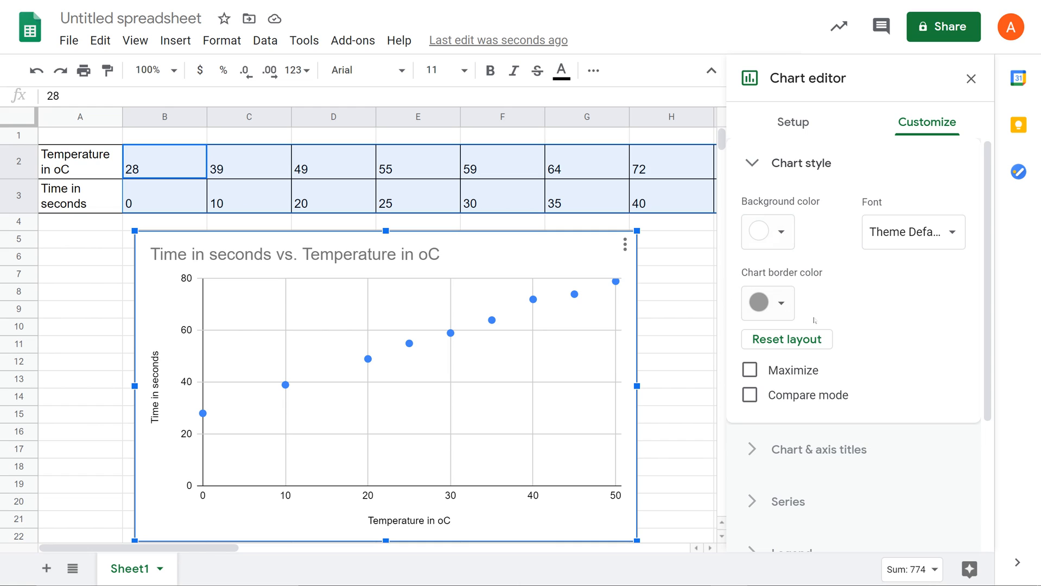
left_click(807, 166)
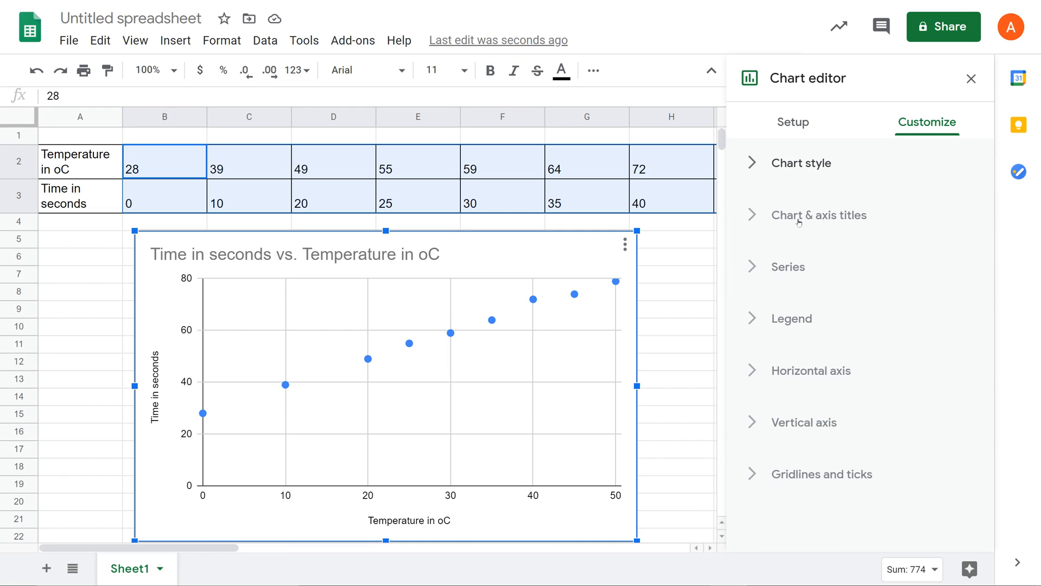
left_click(798, 221)
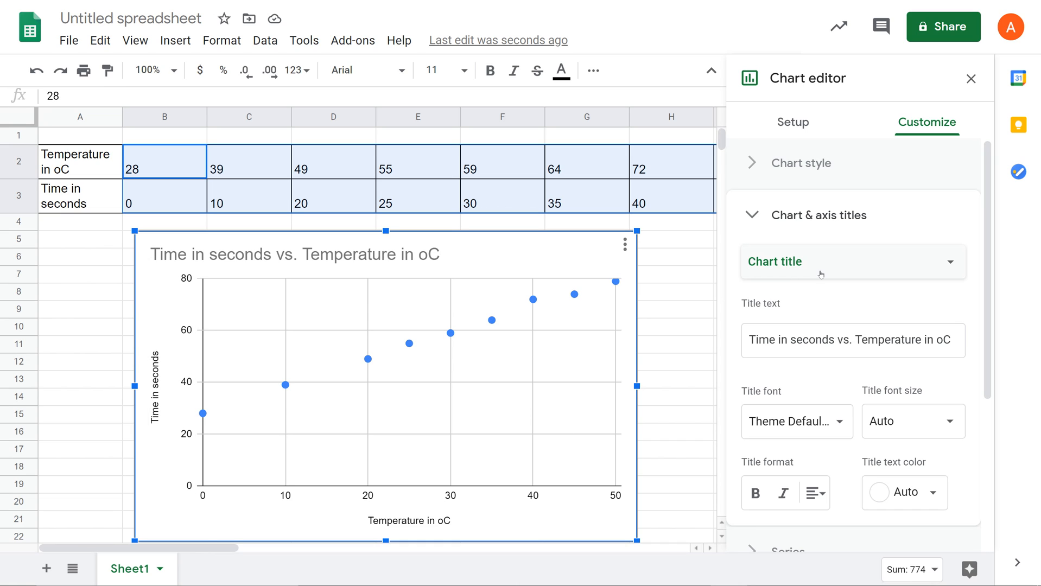
left_click(849, 341)
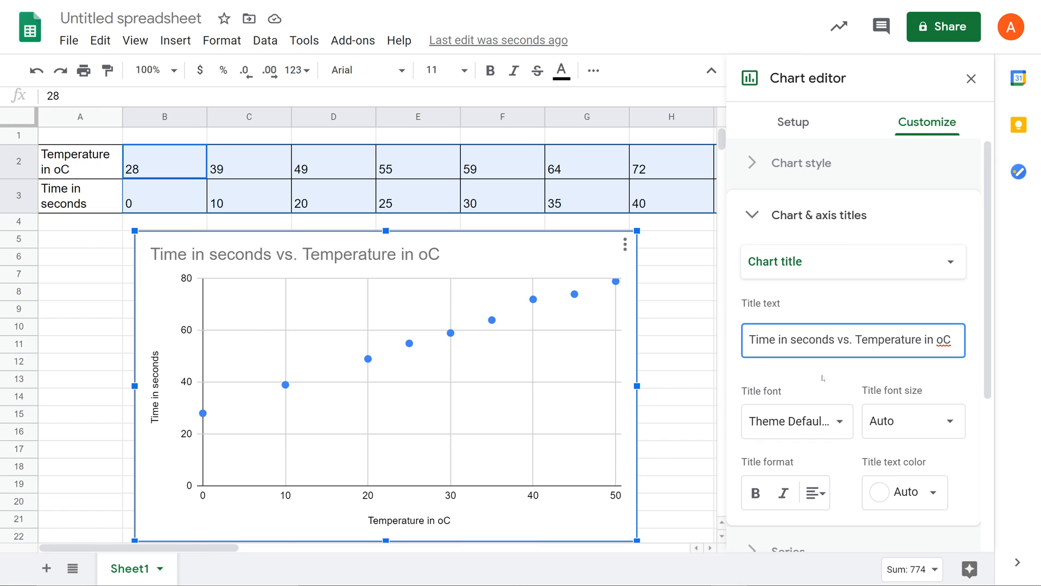
key("BackSpace")
key("BackSpace")
key("BackSpace")
key("BackSpace")
key("BackSpace")
key("BackSpace")
key("BackSpace")
key("BackSpace")
key("BackSpace")
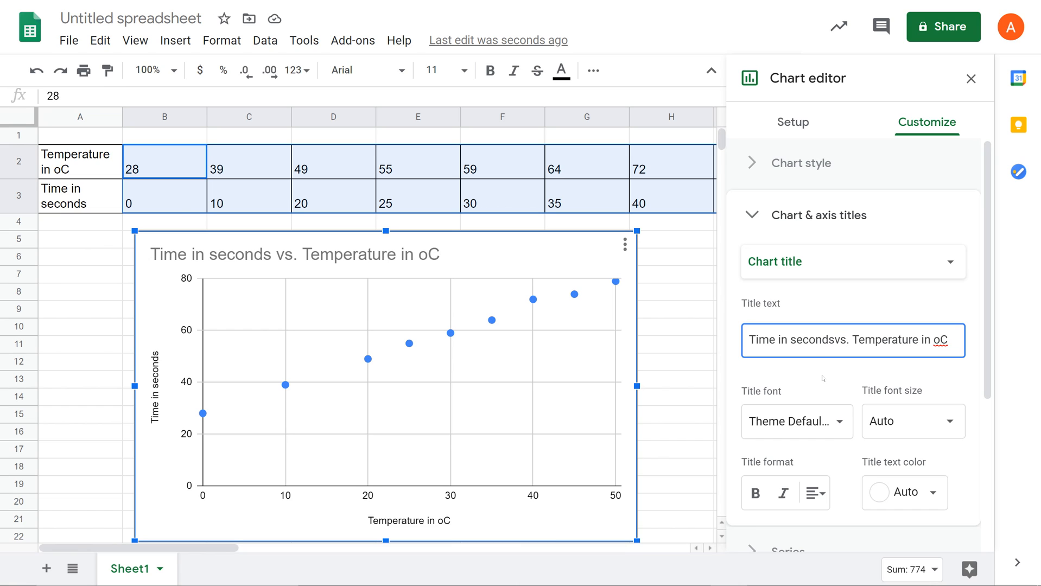
key("BackSpace")
key("BackSpace")
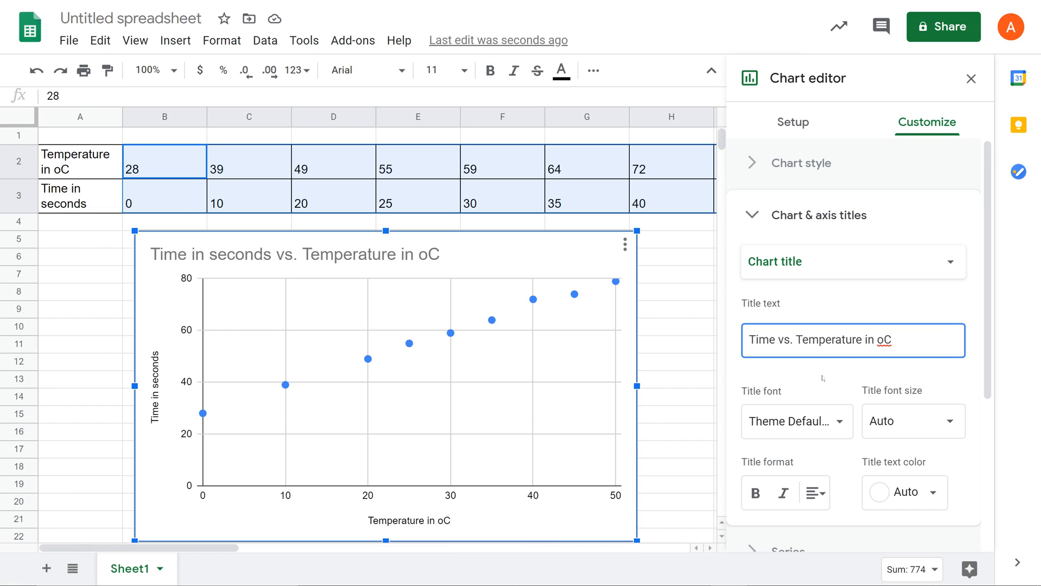
key("Right")
key("Right")
key("BackSpace")
key("Right")
key("Right")
key("Right")
key("Right")
key("Right")
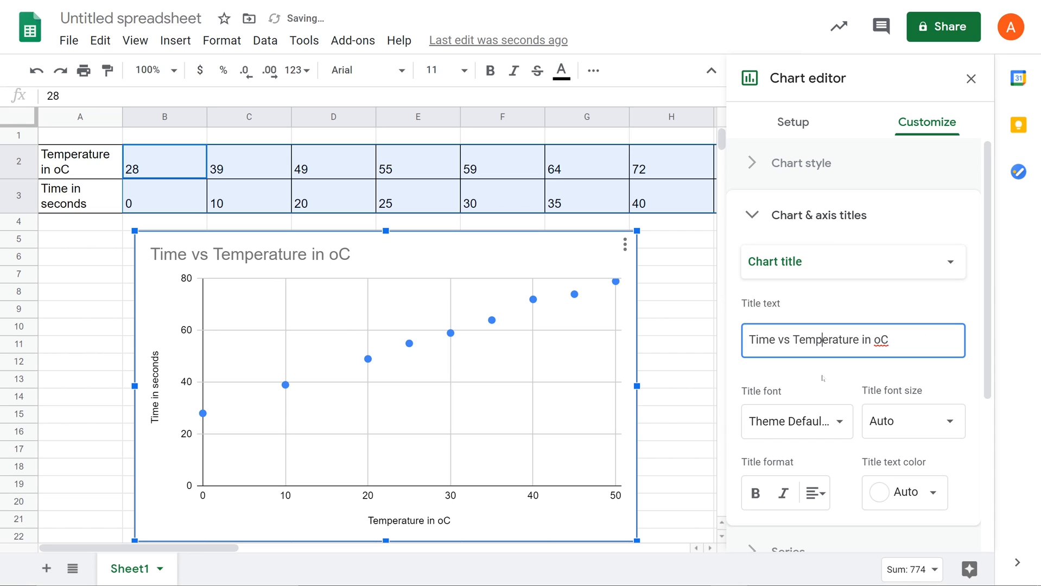
key("Right")
key("Right")
key("Right")
key("Right")
key("Right")
key("Right")
key("Right")
key("Right")
key("BackSpace")
key("BackSpace")
key("BackSpace")
key("BackSpace")
Center-align the chart title above the plot
scroll(866, 380, "down", 1)
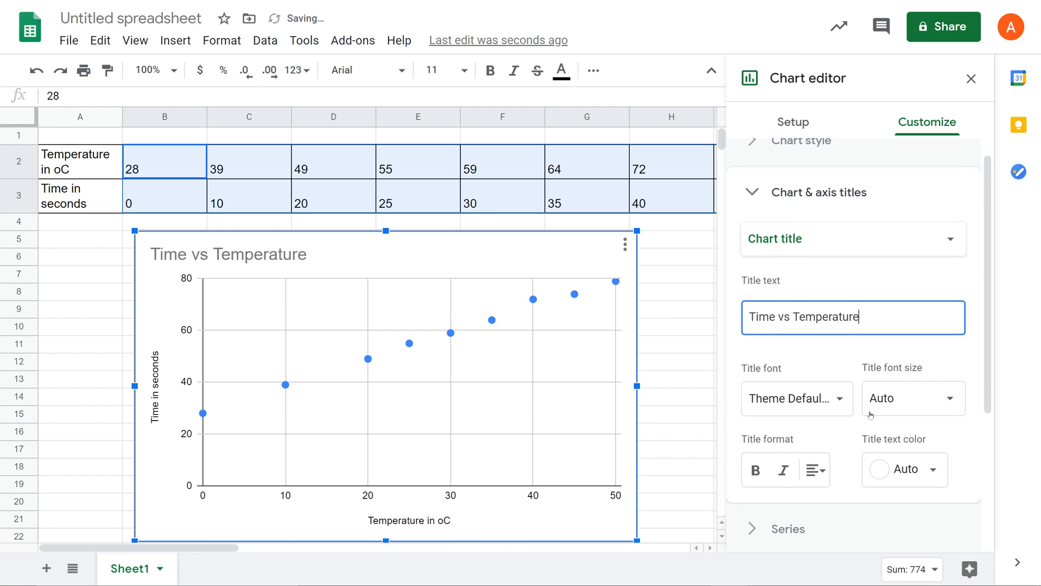
left_click(818, 471)
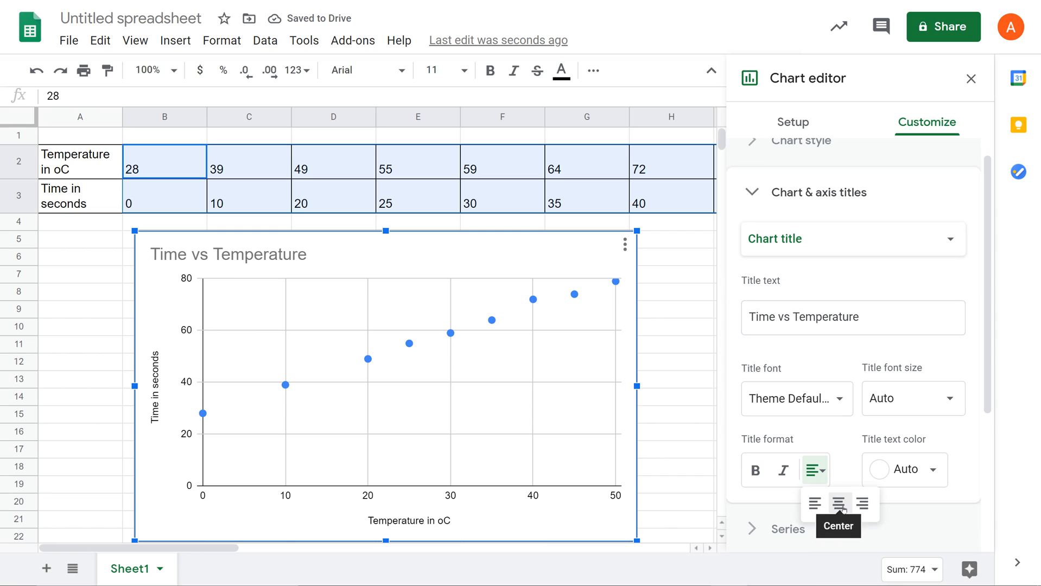
left_click(839, 503)
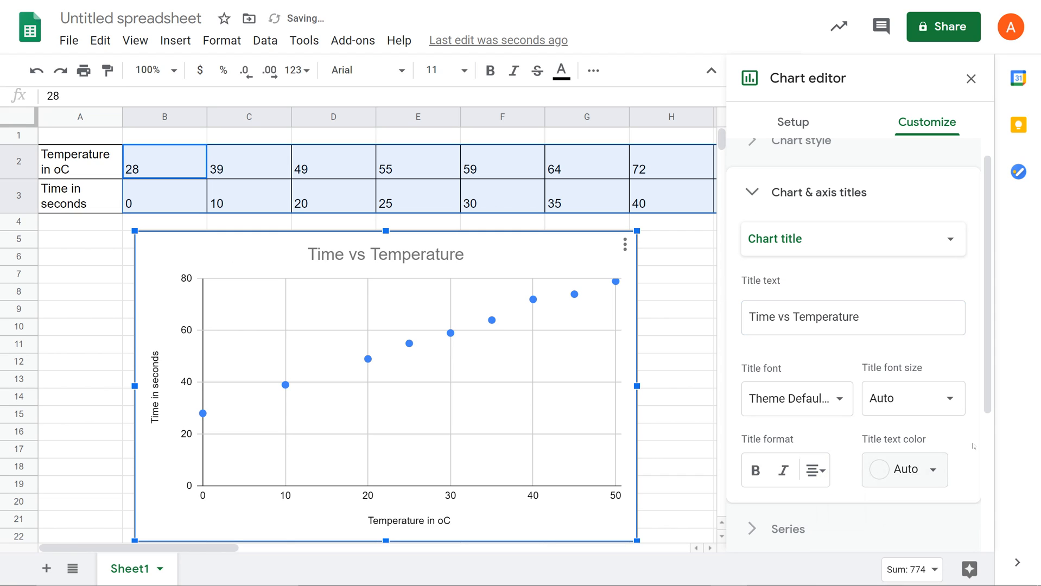
Replace the horizontal axis title with "Time in s"
left_click(879, 230)
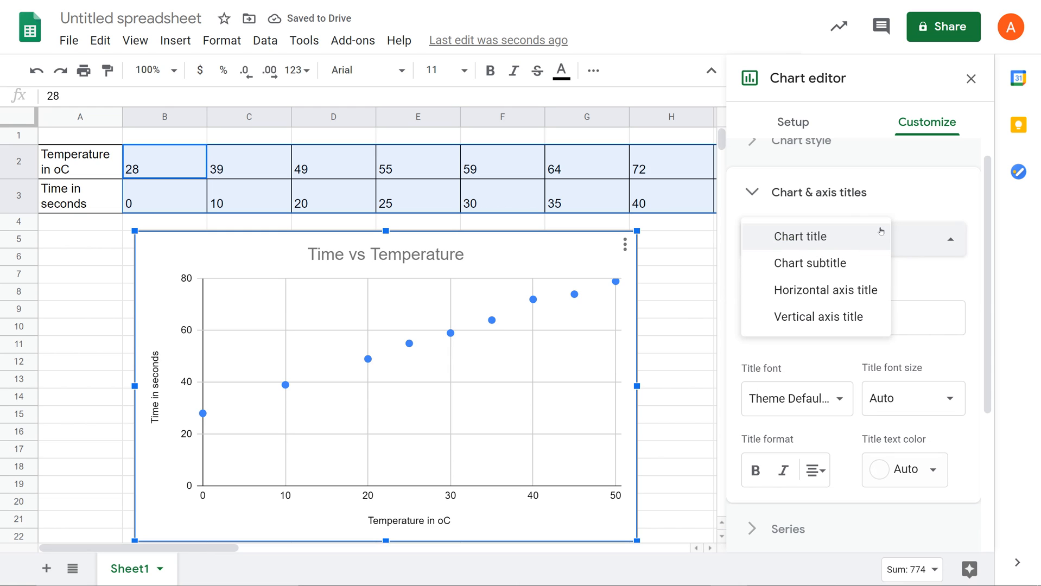
left_click(866, 291)
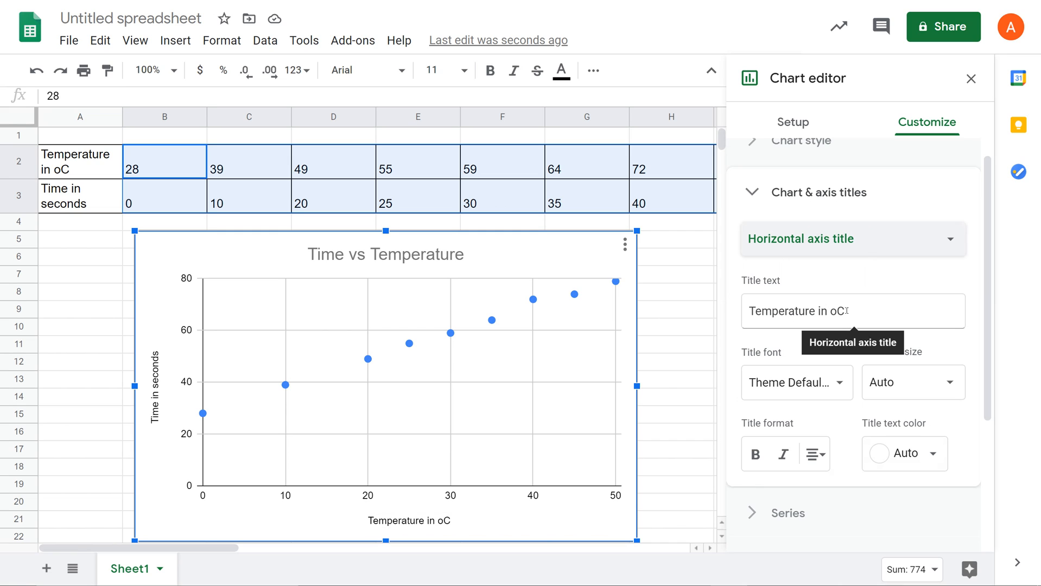
left_click_drag(860, 310, 748, 314)
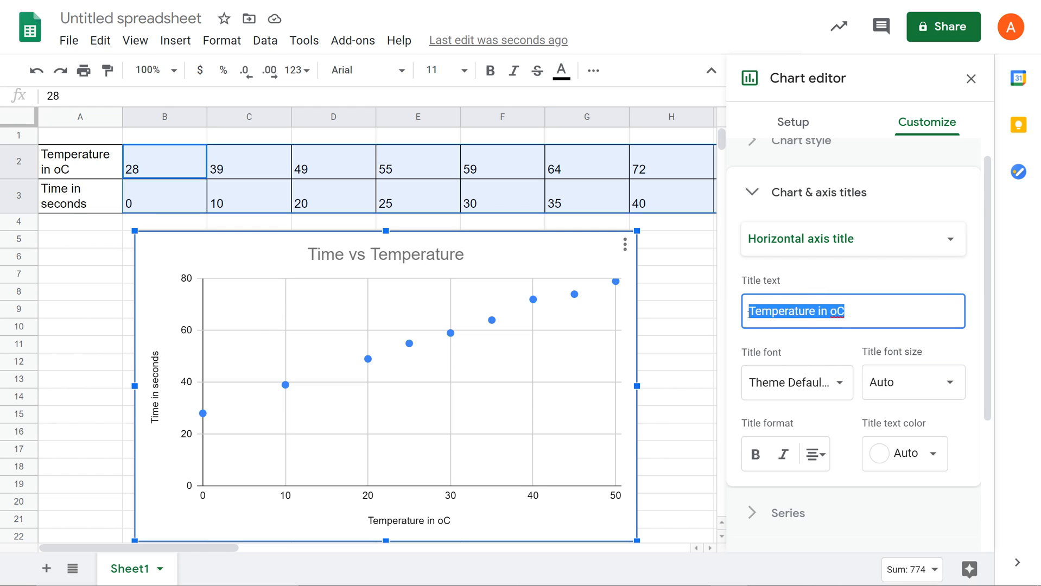
key("BackSpace")
type("Time")
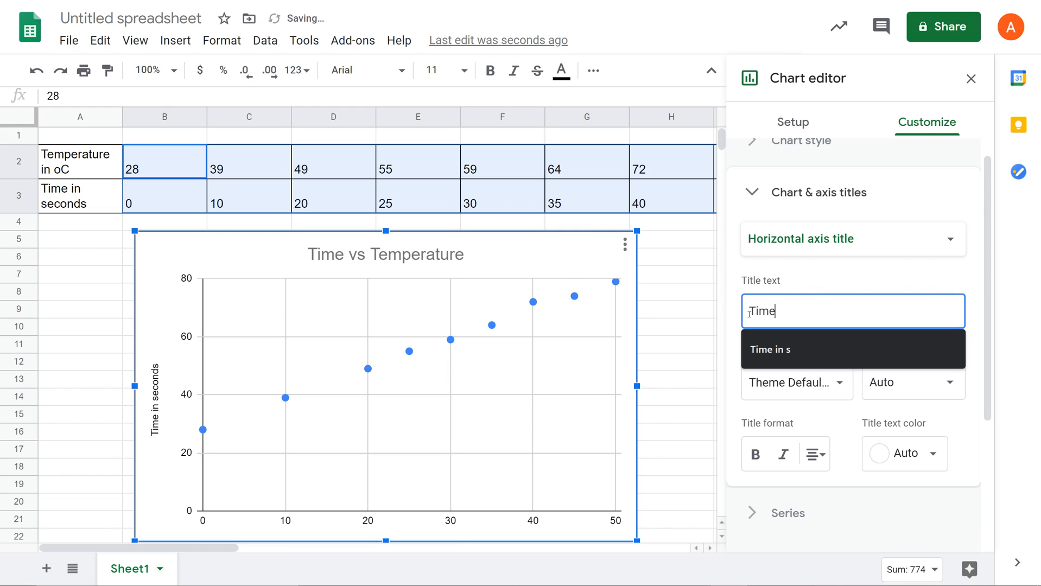
type(" in s")
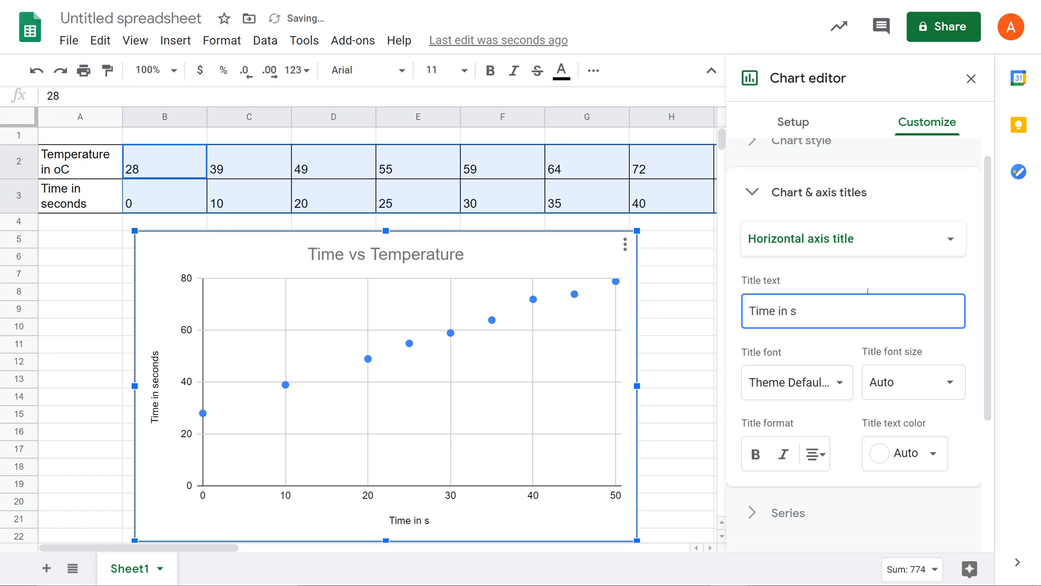
Replace the vertical axis title with "Temperature in C" and close the title settings
left_click(845, 245)
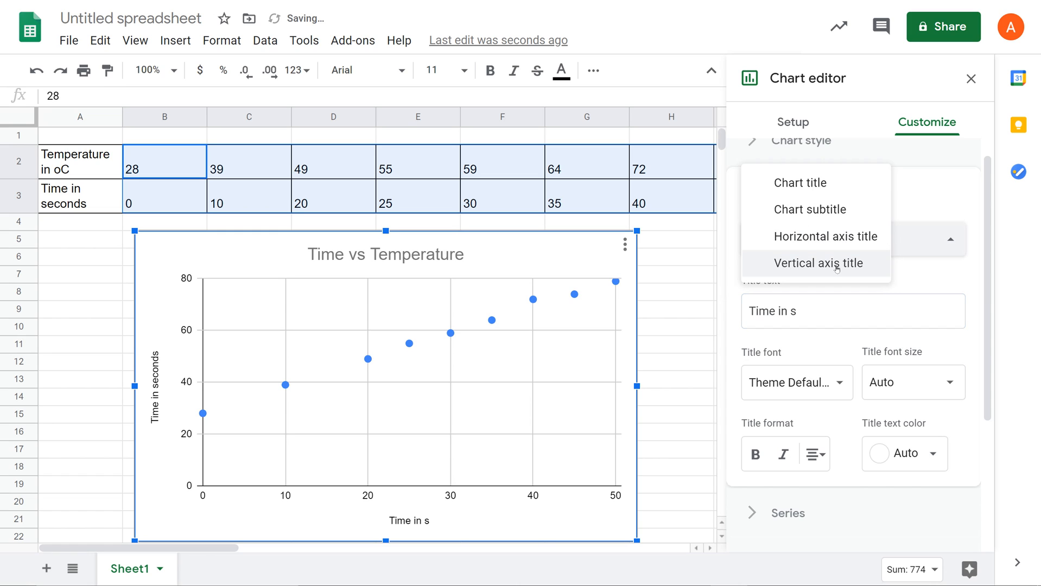
left_click(836, 263)
left_click_drag(839, 312, 754, 314)
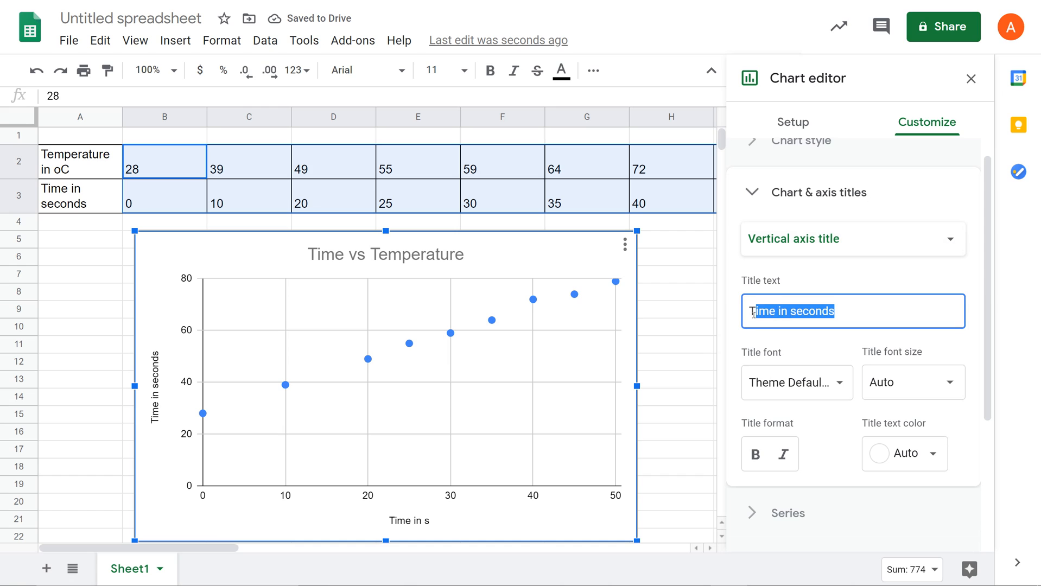
key("BackSpace")
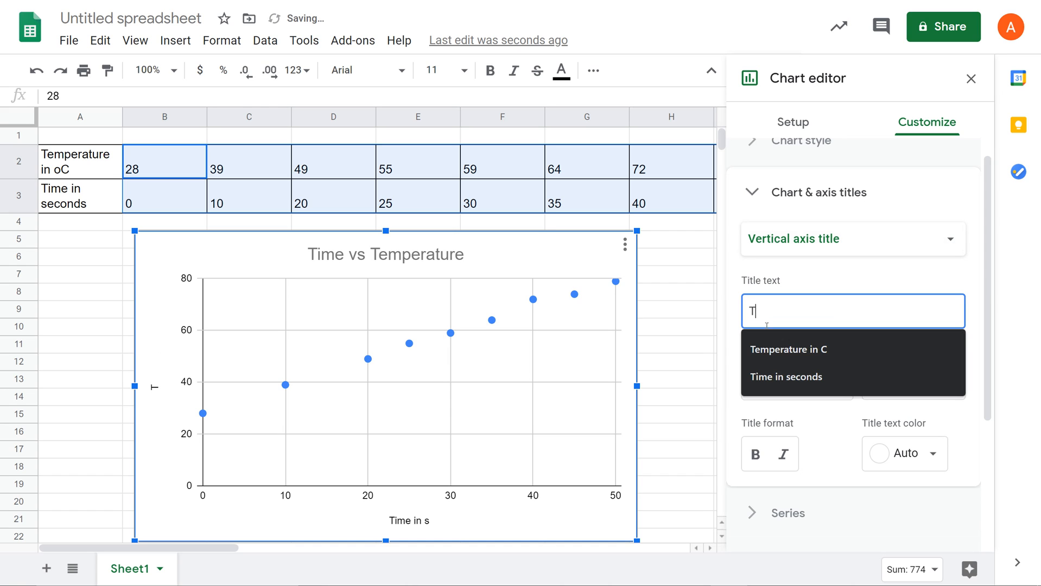
left_click(791, 349)
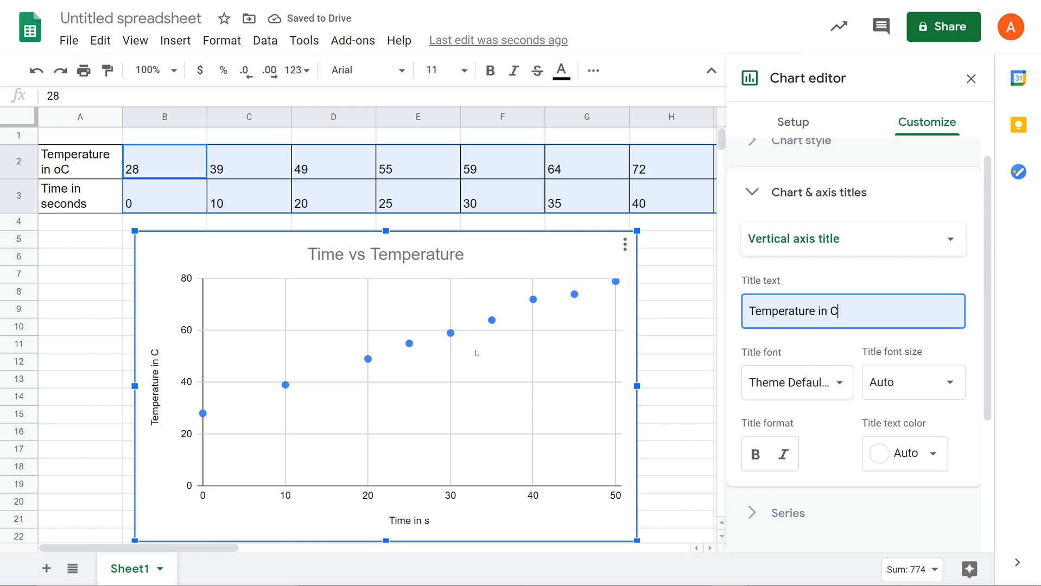
left_click(750, 194)
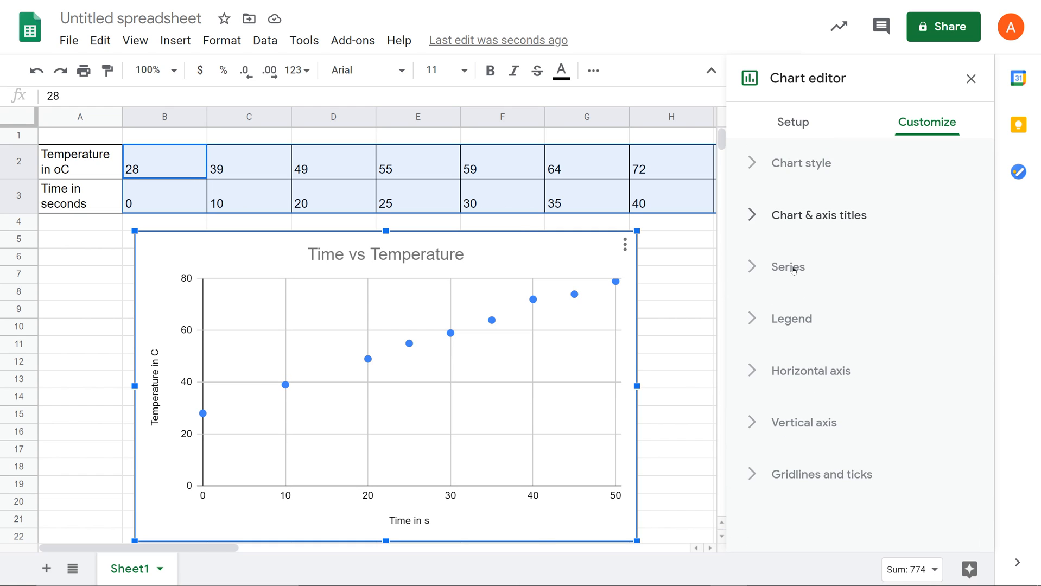
Format the data series points as X marks with a 10px point size
left_click(788, 268)
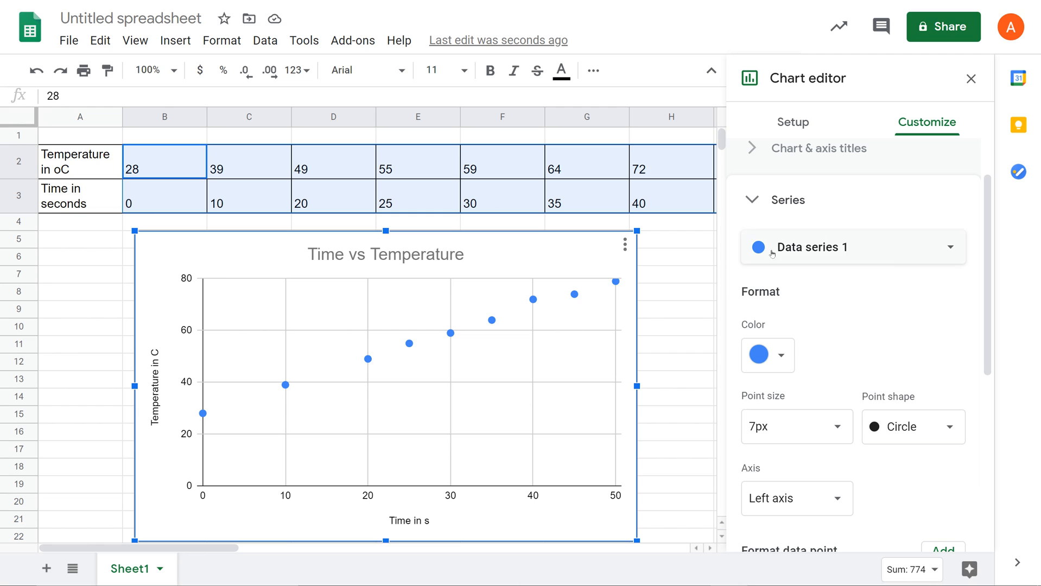
scroll(785, 358, "down", 1)
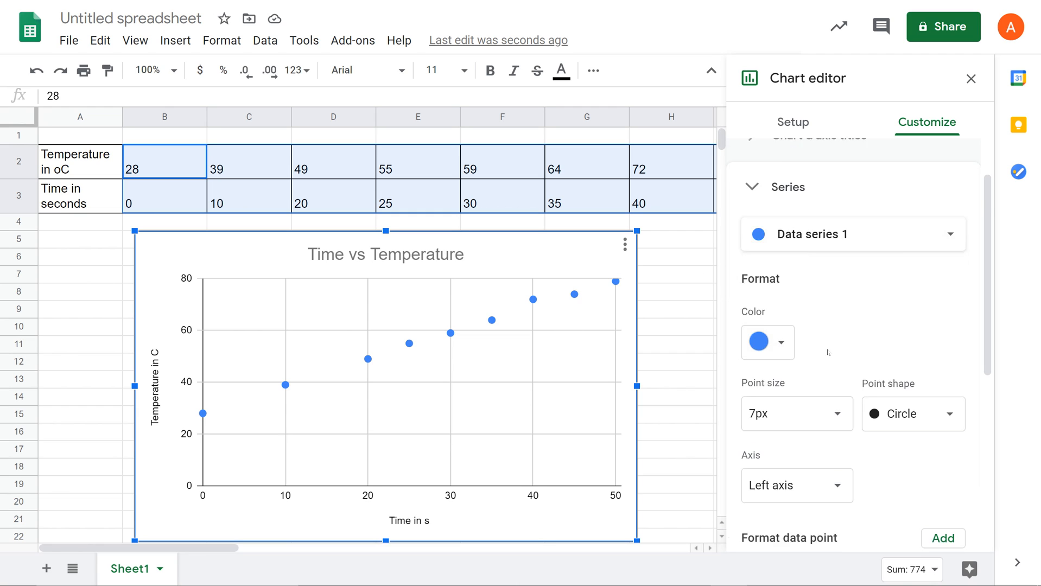
left_click(935, 366)
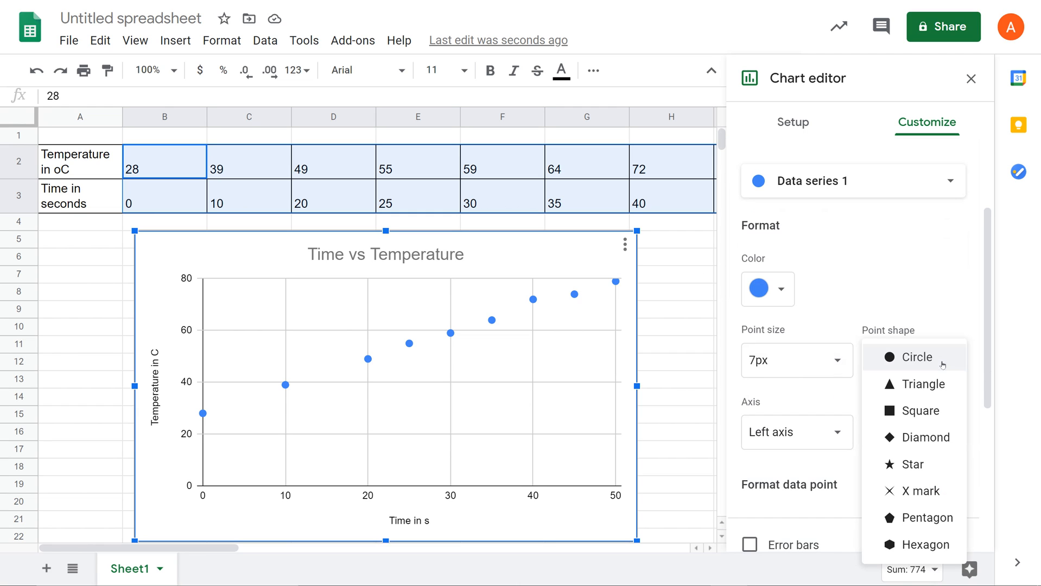
left_click(925, 491)
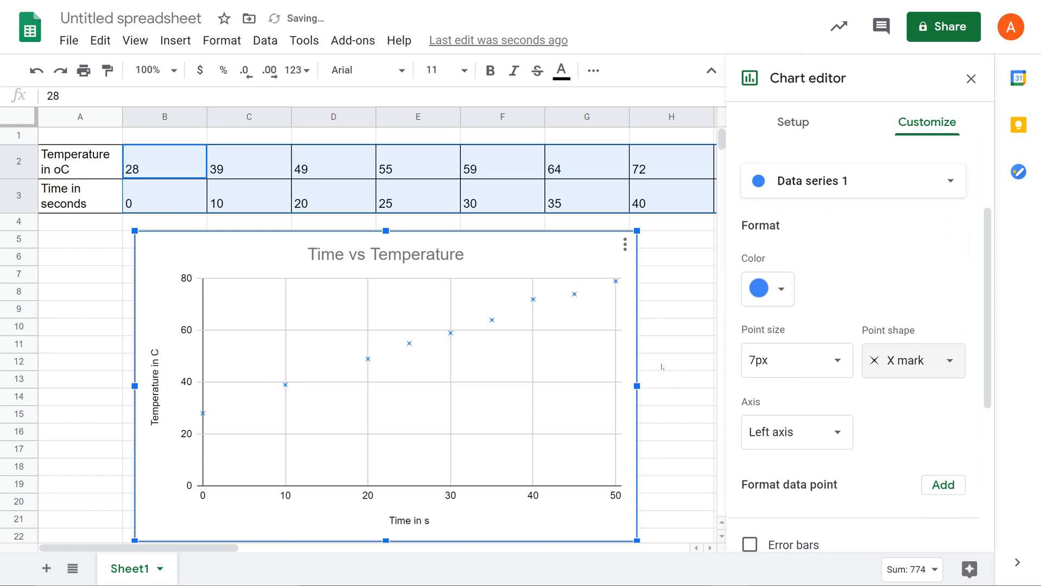
left_click(825, 372)
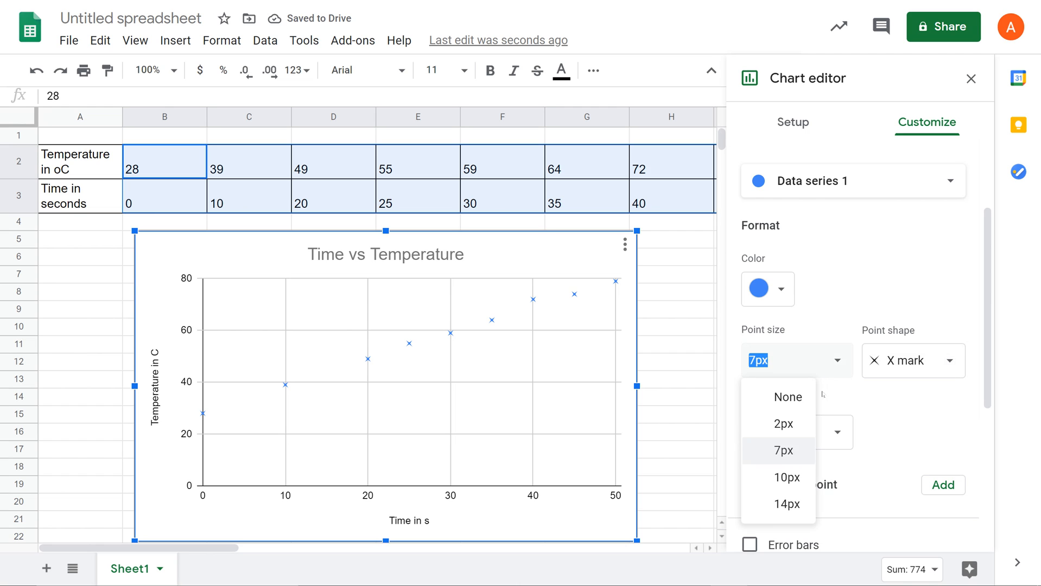
left_click(801, 483)
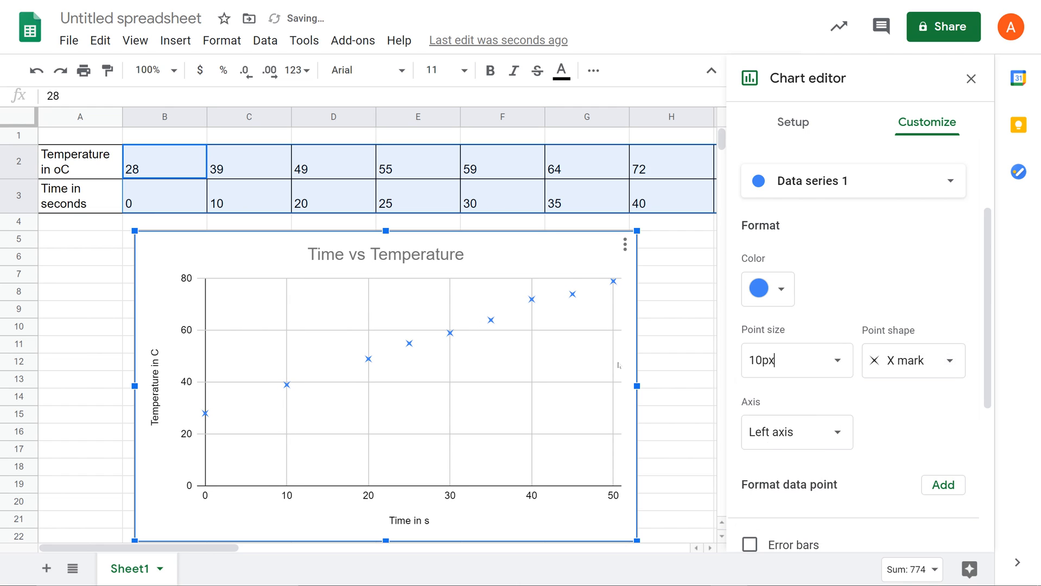
Add a trendline to the data series and keep its type as Linear
scroll(847, 448, "down", 3)
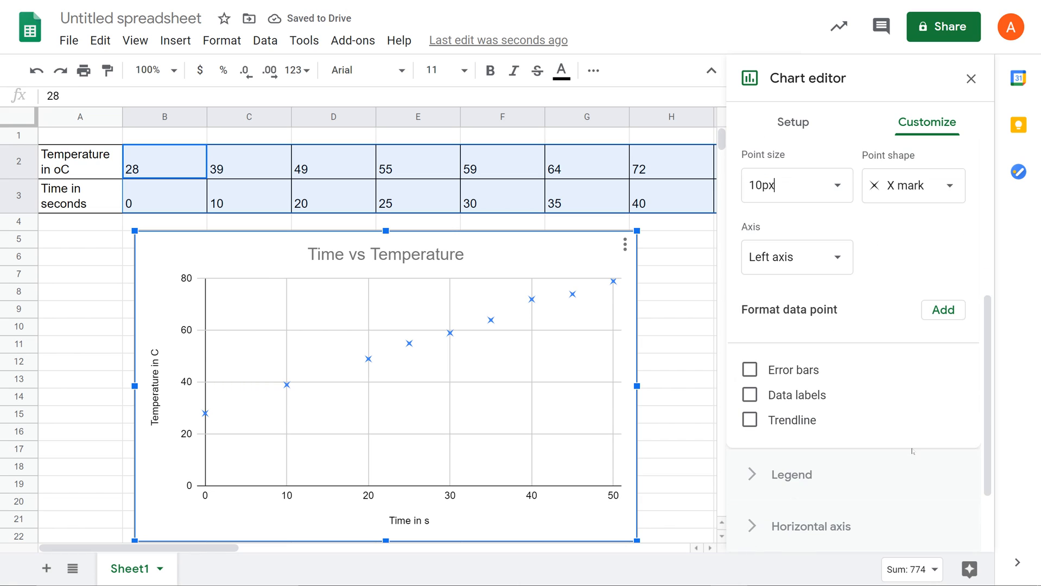
scroll(903, 298, "down", 1)
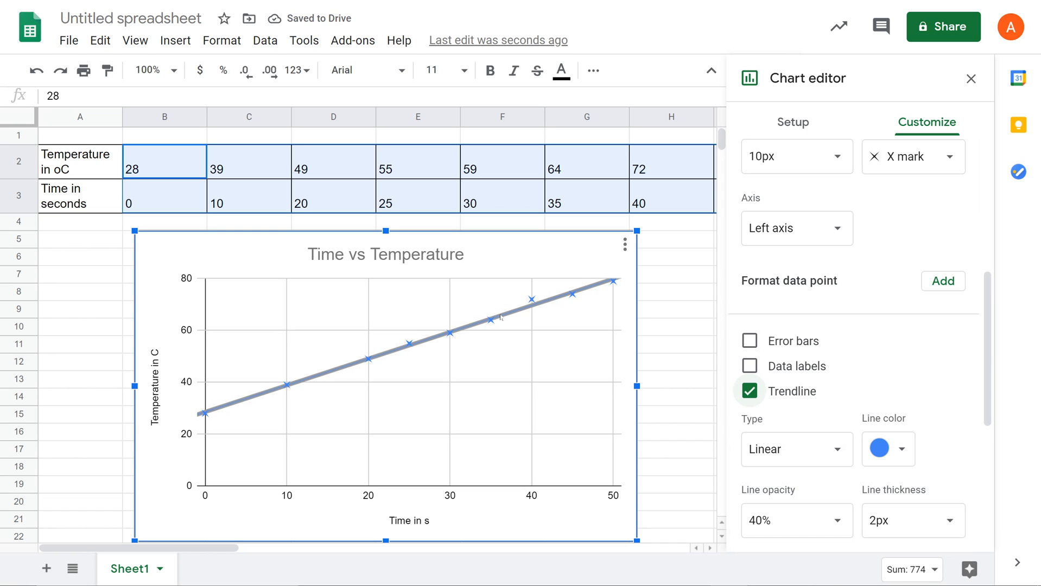
scroll(860, 363, "down", 2)
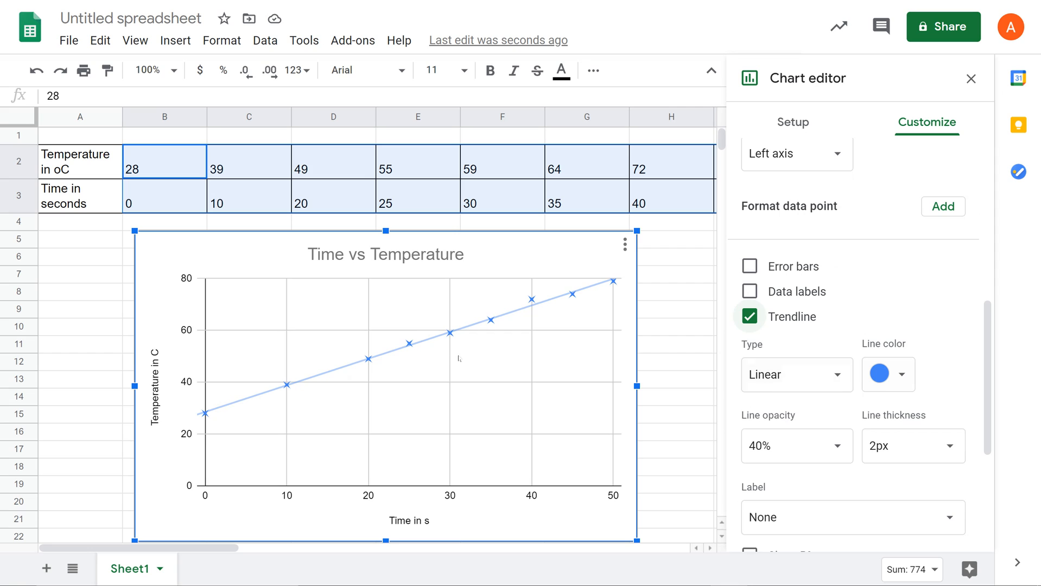
left_click(815, 380)
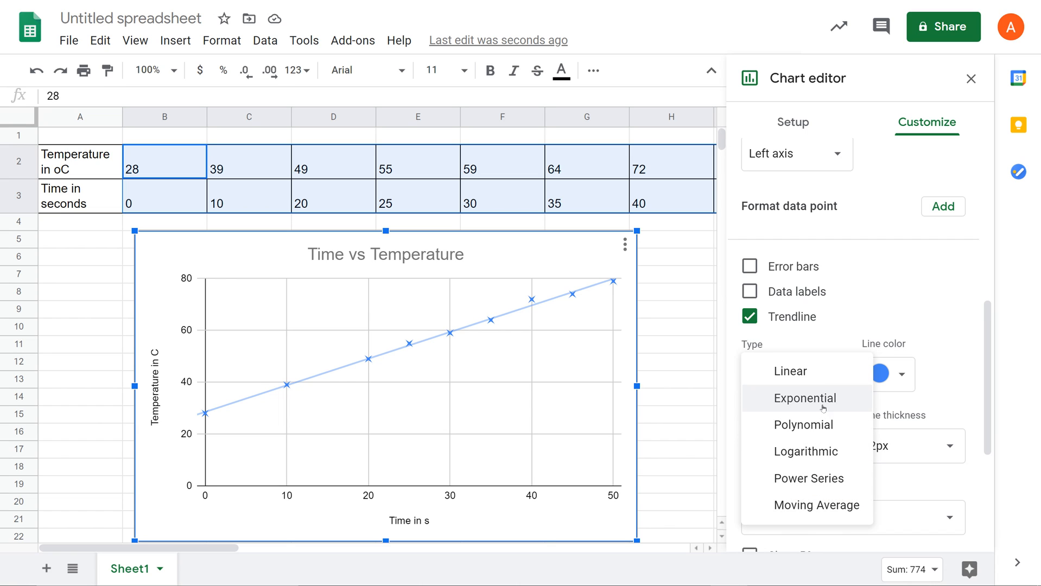
left_click(809, 382)
Set the trendline's line opacity to 80%
scroll(959, 357, "down", 1)
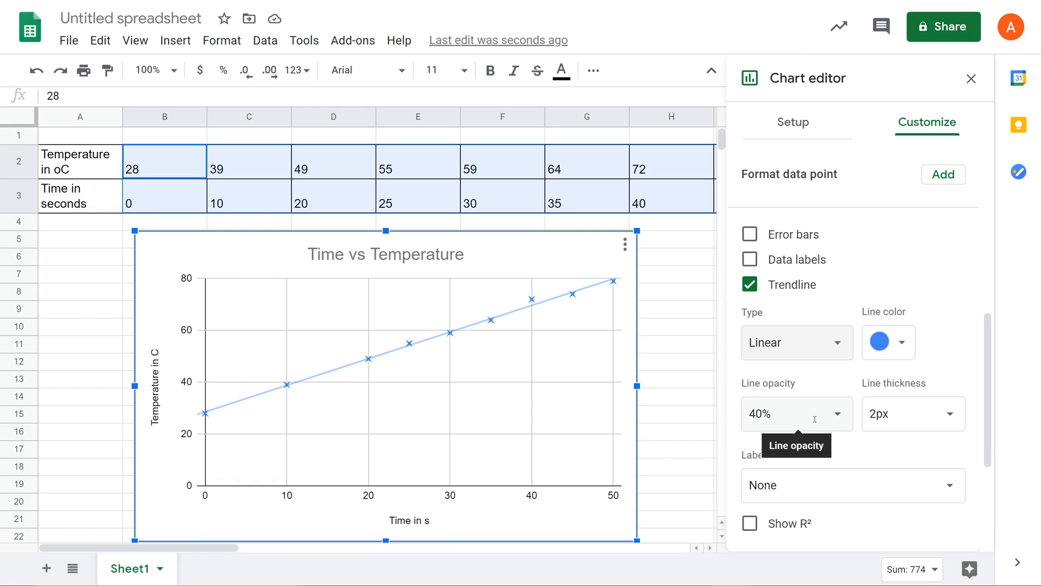
left_click(839, 417)
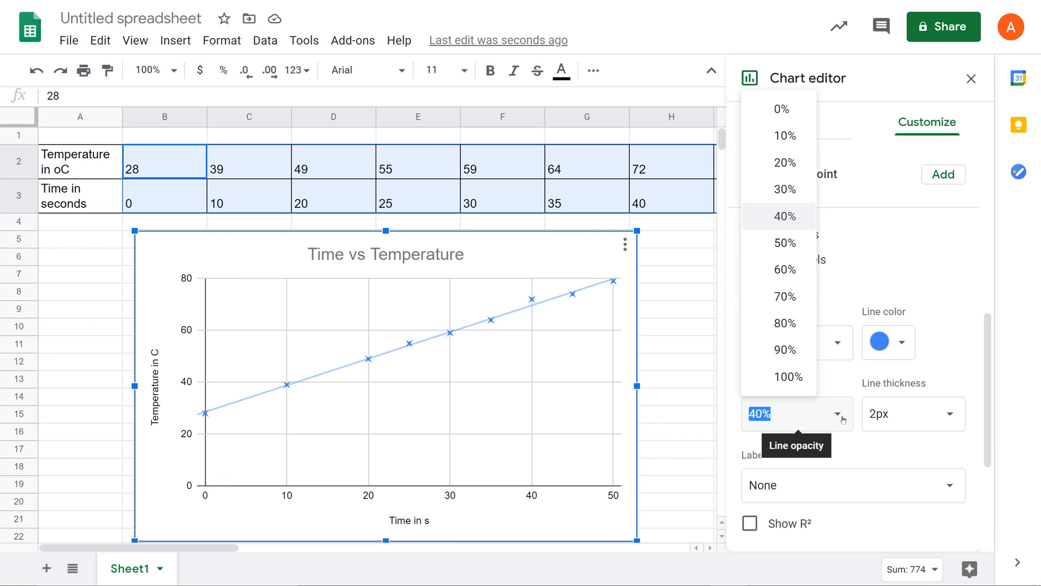
left_click(791, 324)
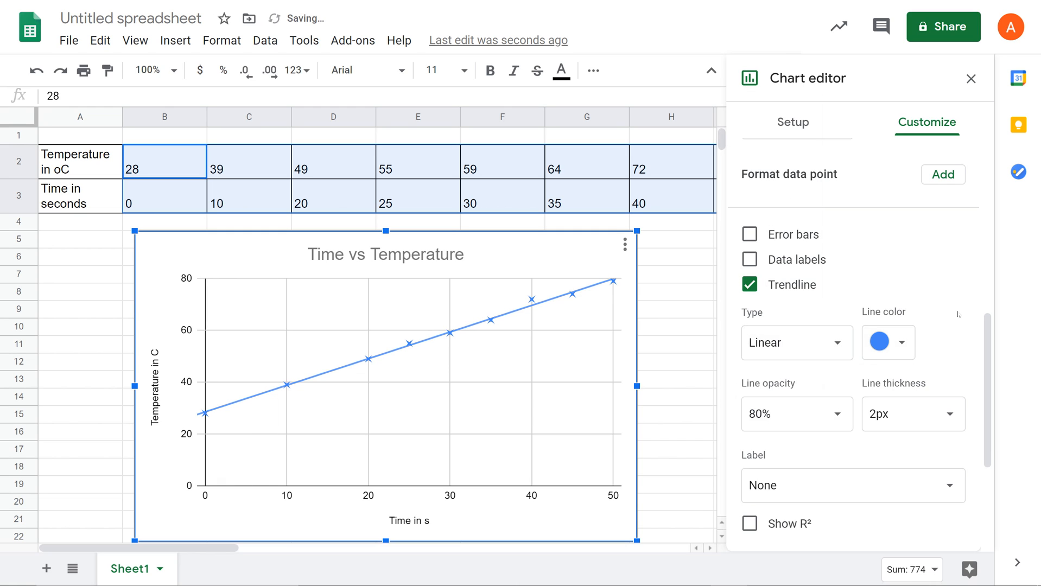
Label the trendline with its equation using the Use Equation option
scroll(945, 361, "down", 3)
scroll(846, 374, "down", 1)
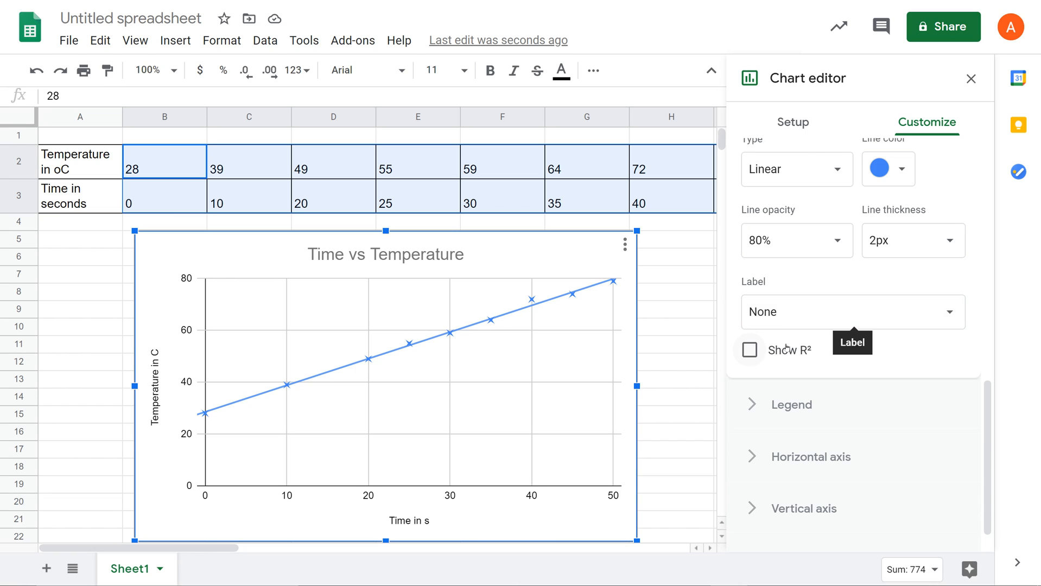
left_click(794, 313)
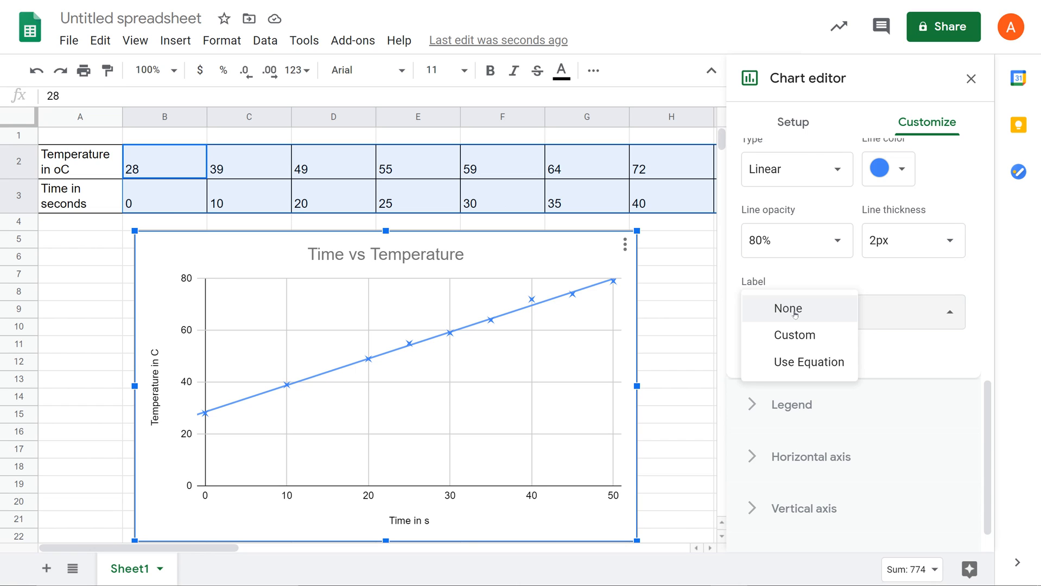
left_click(823, 371)
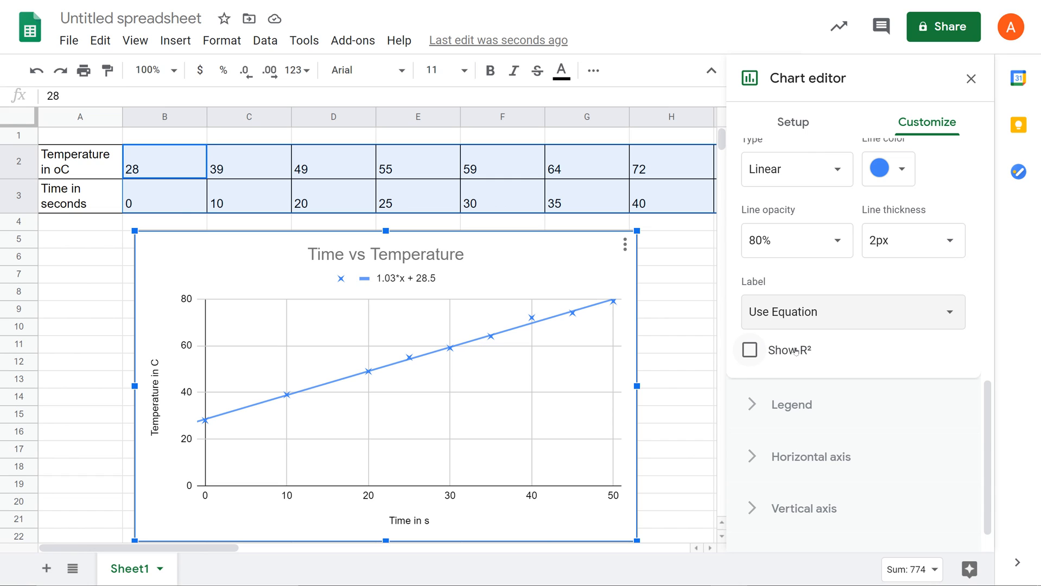
Try displaying the trendline's R² value, turn it off again and close the series settings
left_click(748, 358)
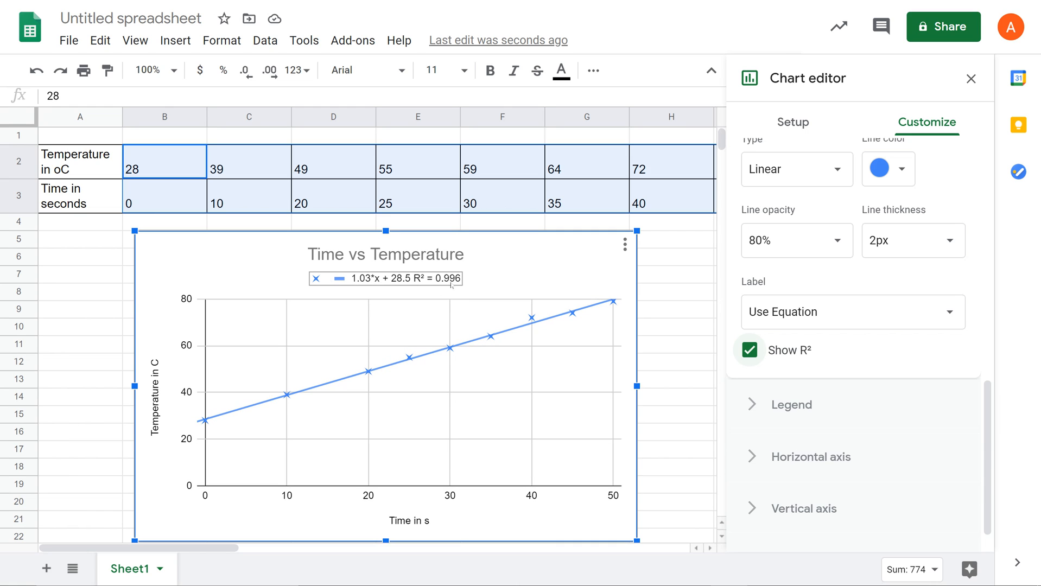
left_click(749, 350)
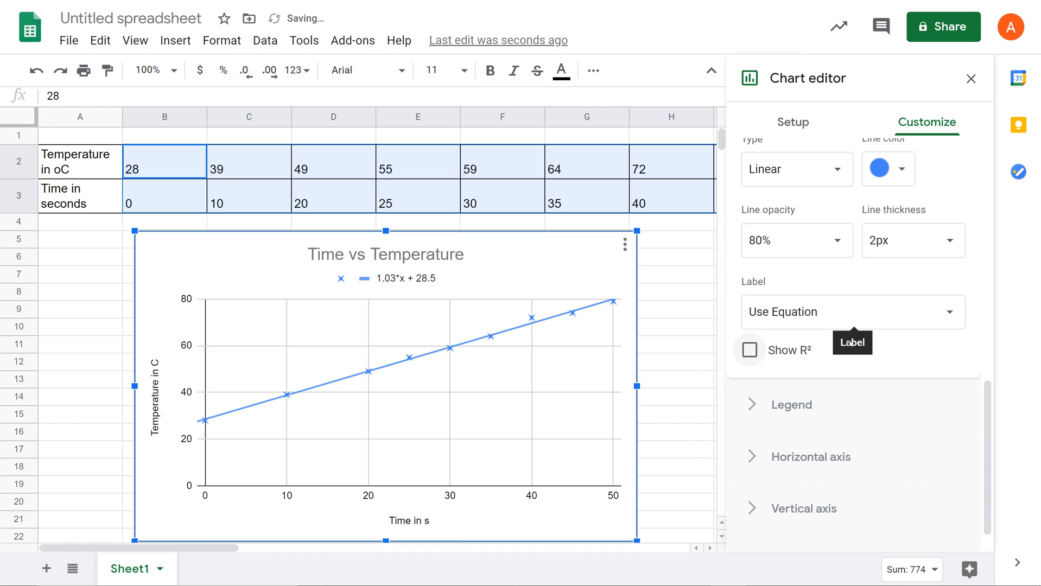
scroll(939, 277, "up", 10)
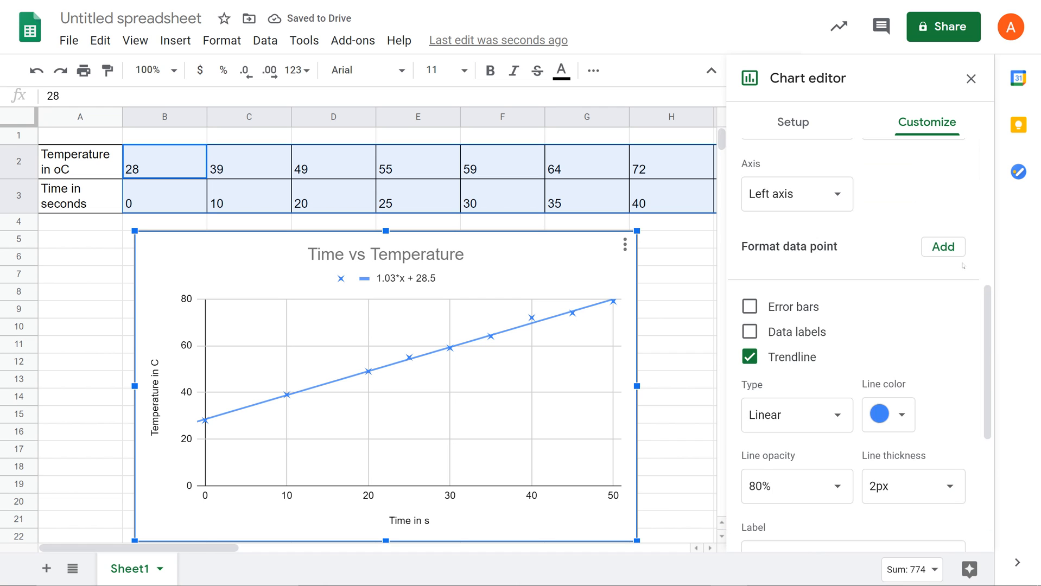
scroll(962, 266, "up", 1)
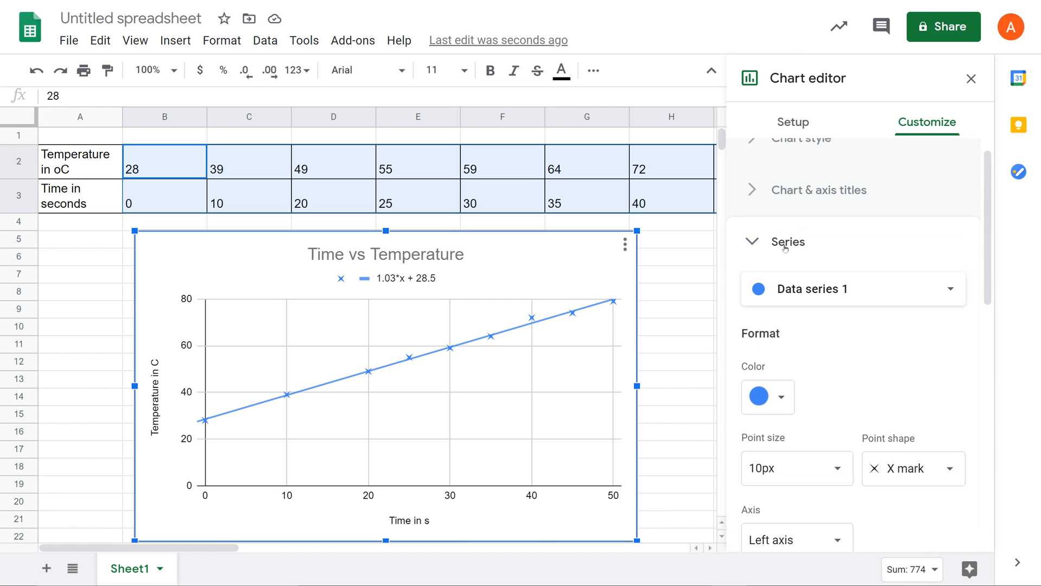
left_click(847, 242)
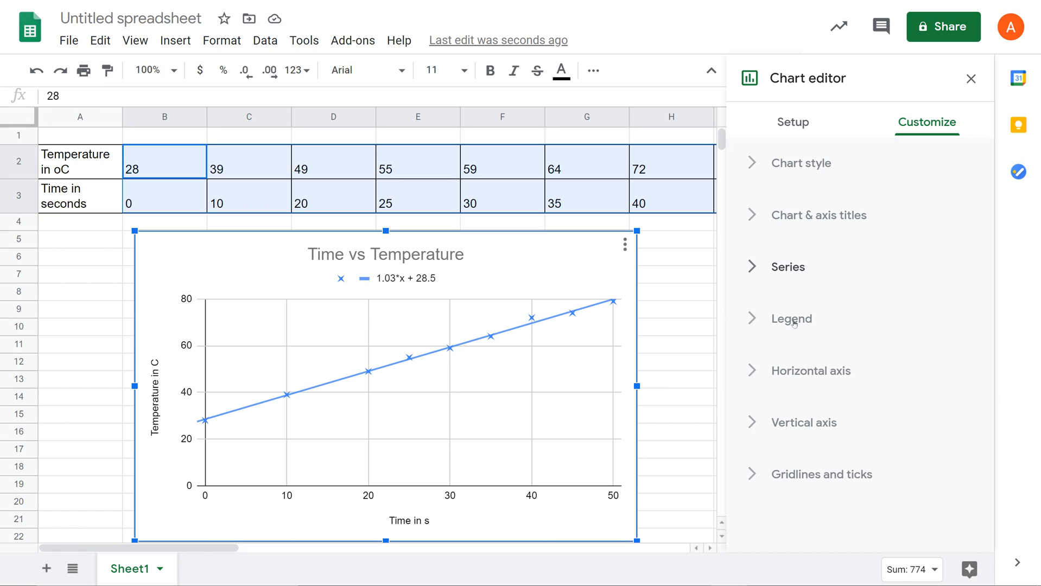
Set the chart legend's position to Inside
left_click(794, 323)
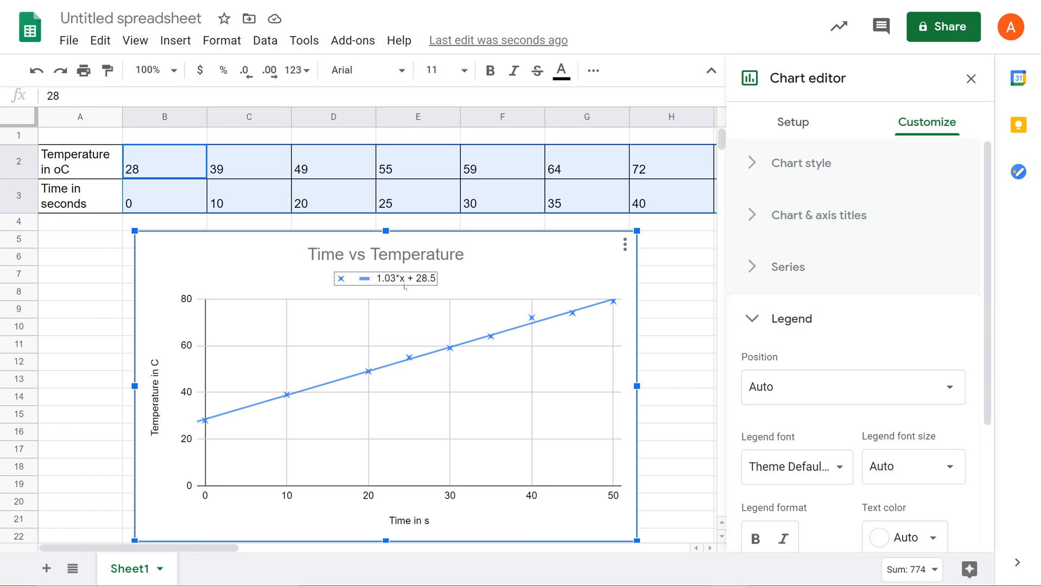
left_click(813, 402)
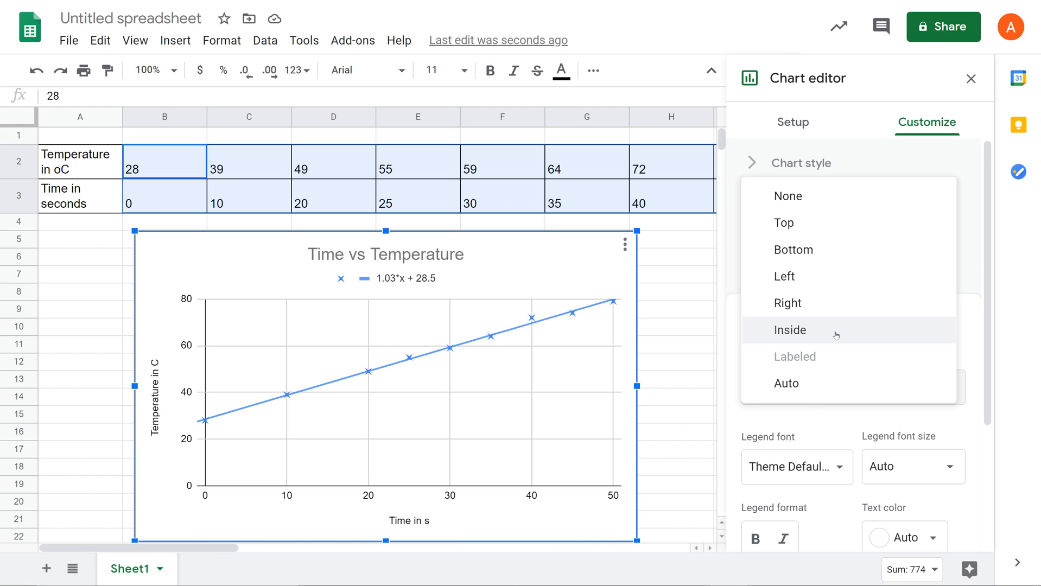
left_click(807, 329)
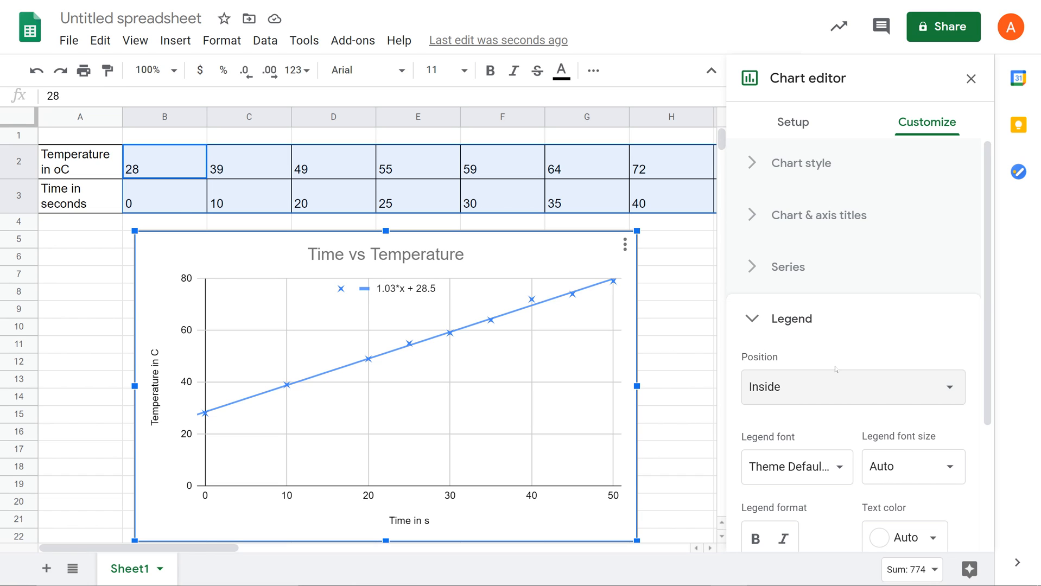
left_click(802, 396)
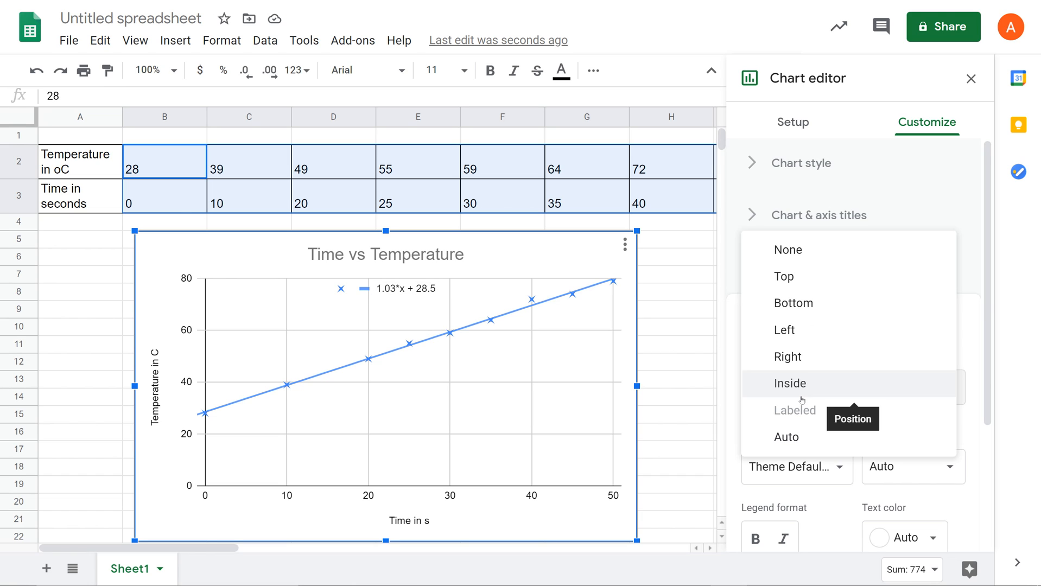
left_click(812, 213)
left_click(813, 215)
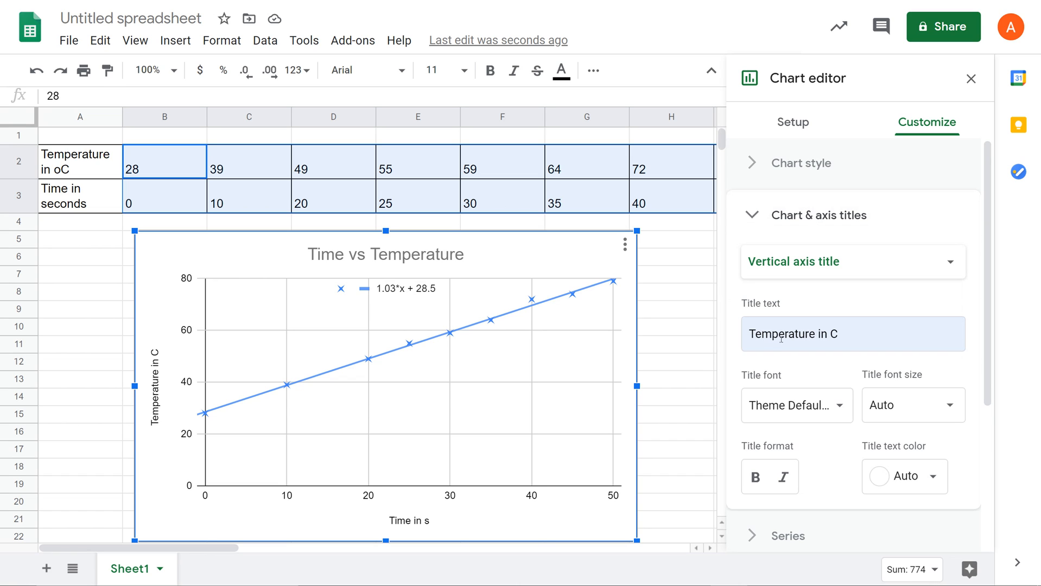
left_click(766, 221)
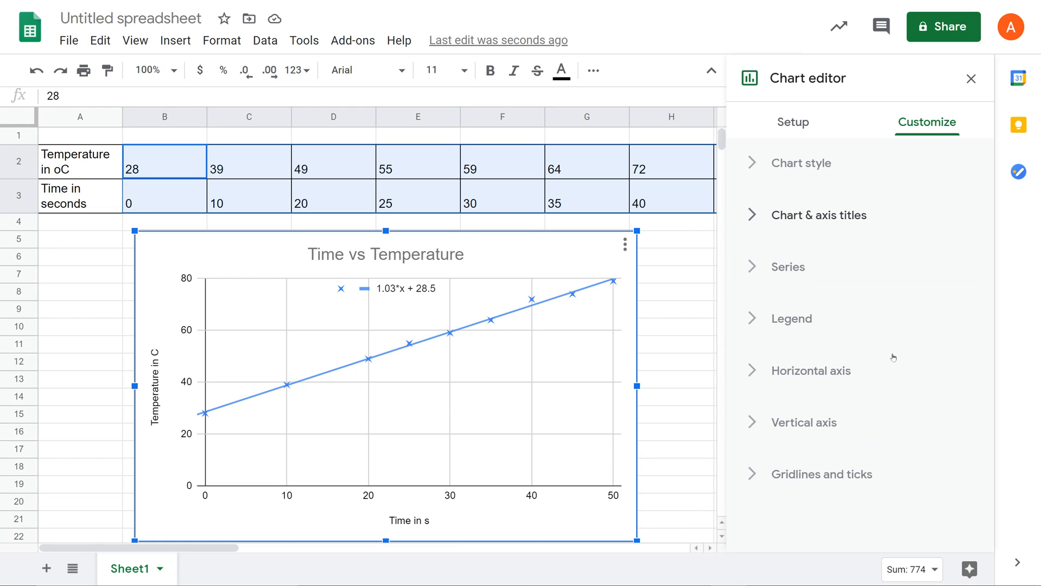
Set the horizontal axis range to a minimum of 0 and a maximum of 55
left_click(826, 372)
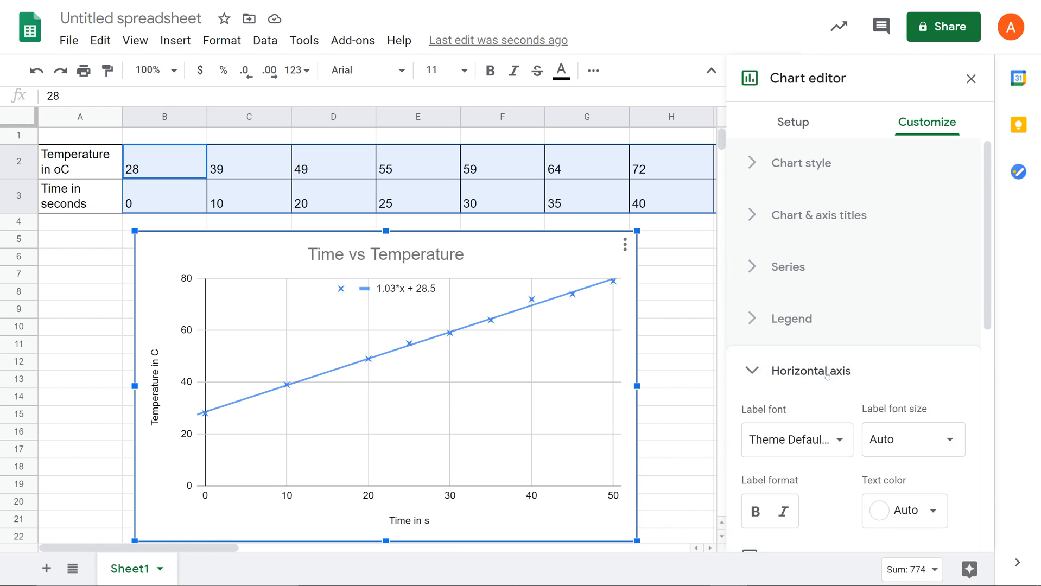
scroll(826, 374, "down", 1)
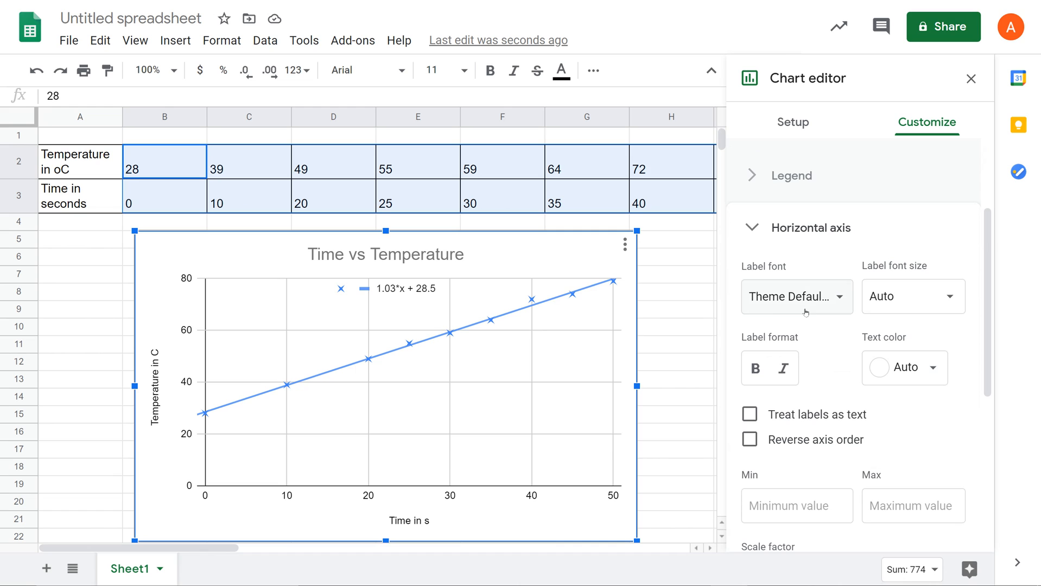
scroll(843, 366, "down", 1)
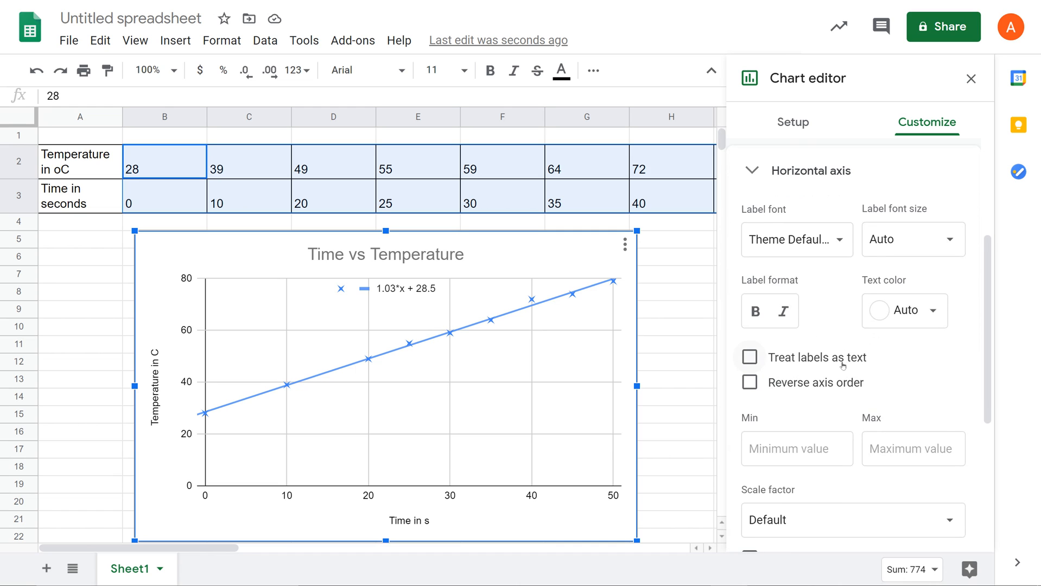
scroll(843, 366, "down", 2)
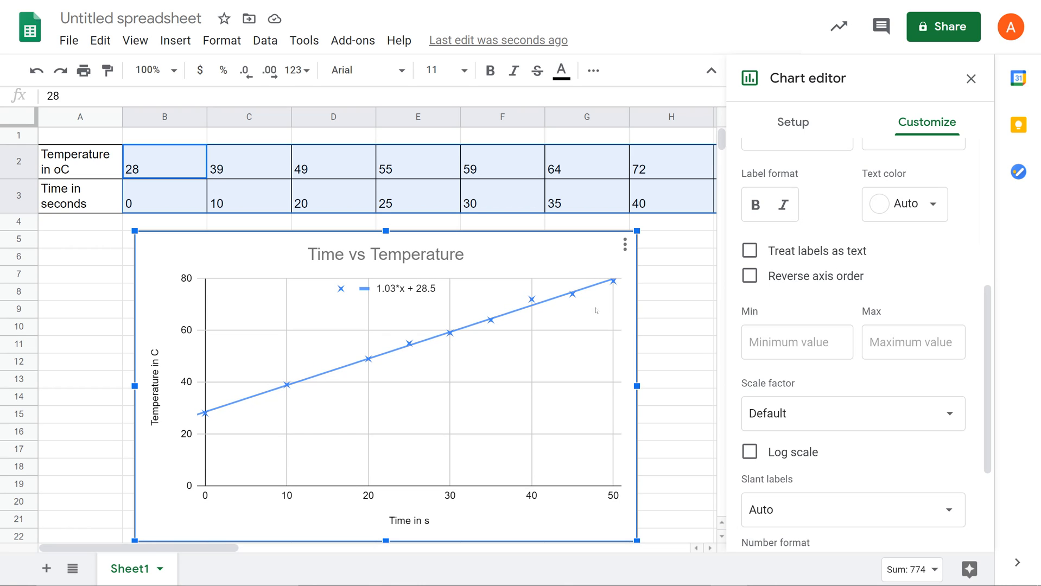
left_click(789, 341)
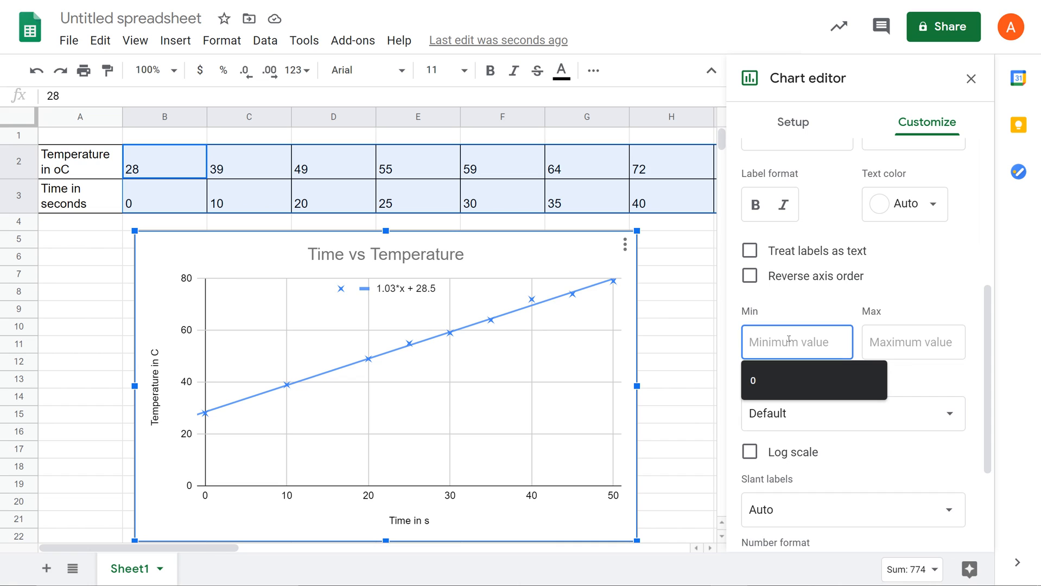
type("0")
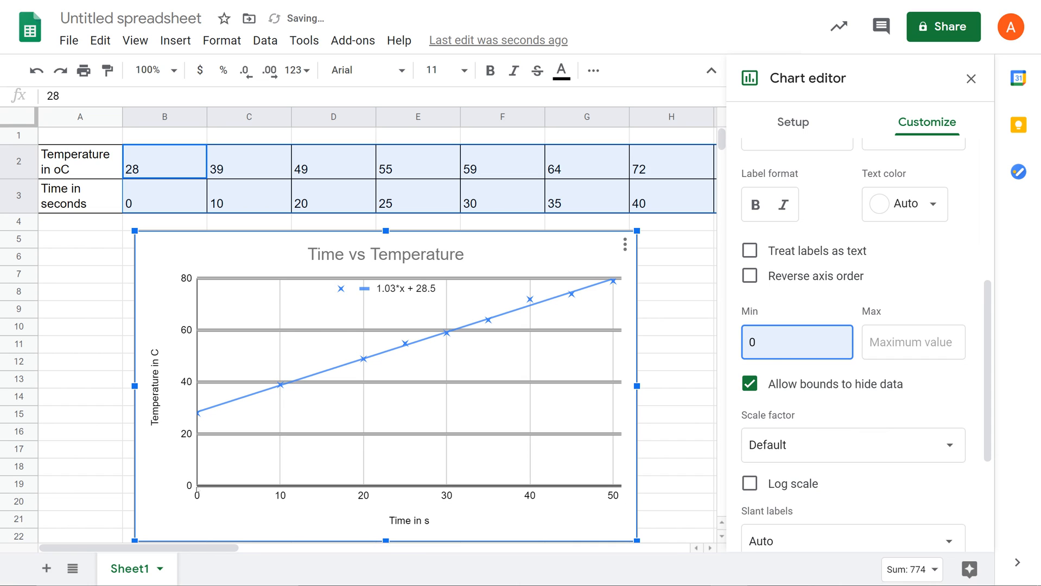
left_click(894, 344)
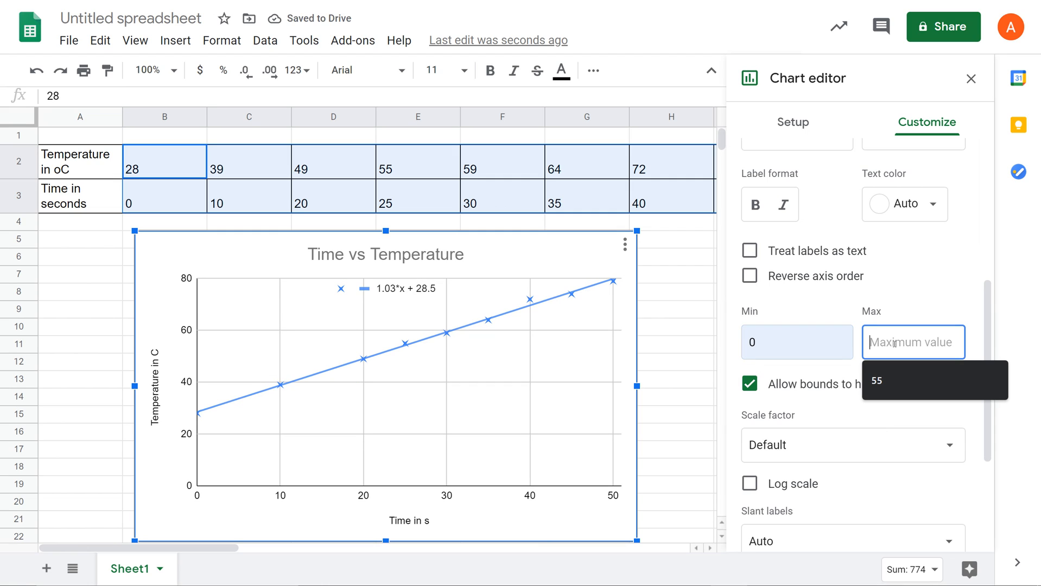
left_click(896, 378)
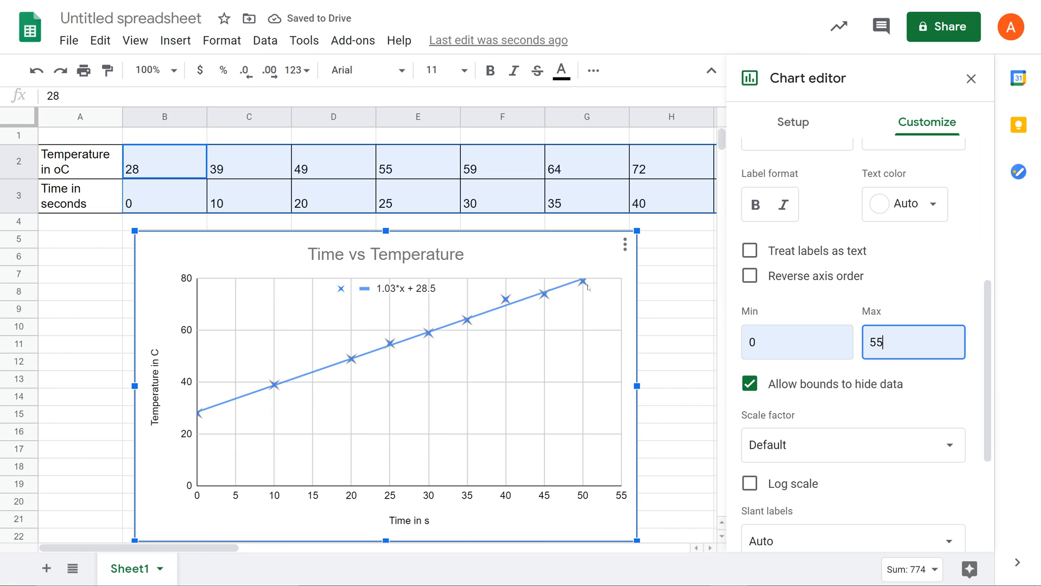
Set the vertical axis range to a minimum of 0 and a maximum of 90
scroll(932, 266, "down", 3)
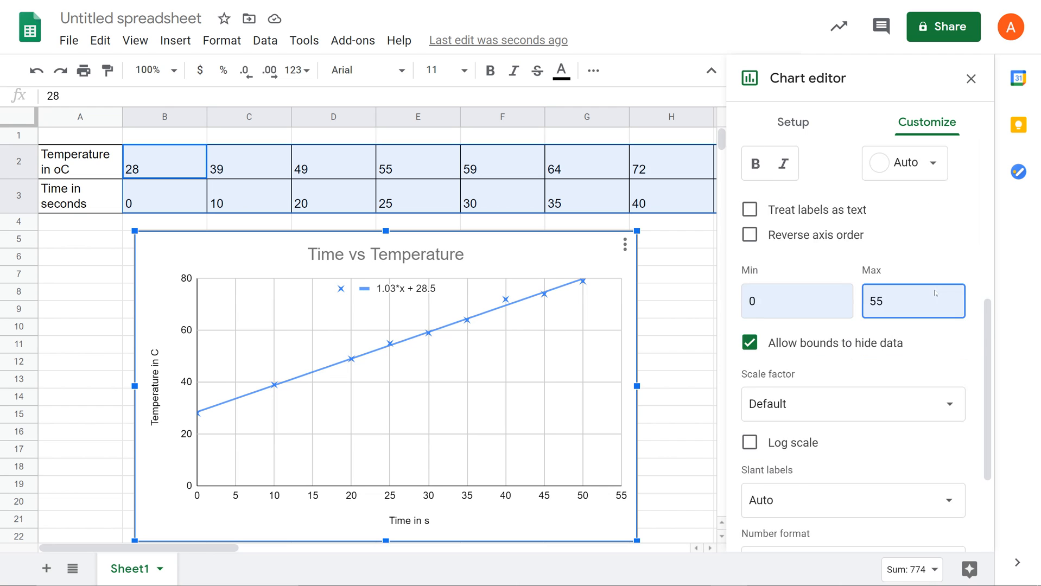
scroll(935, 293, "up", 5)
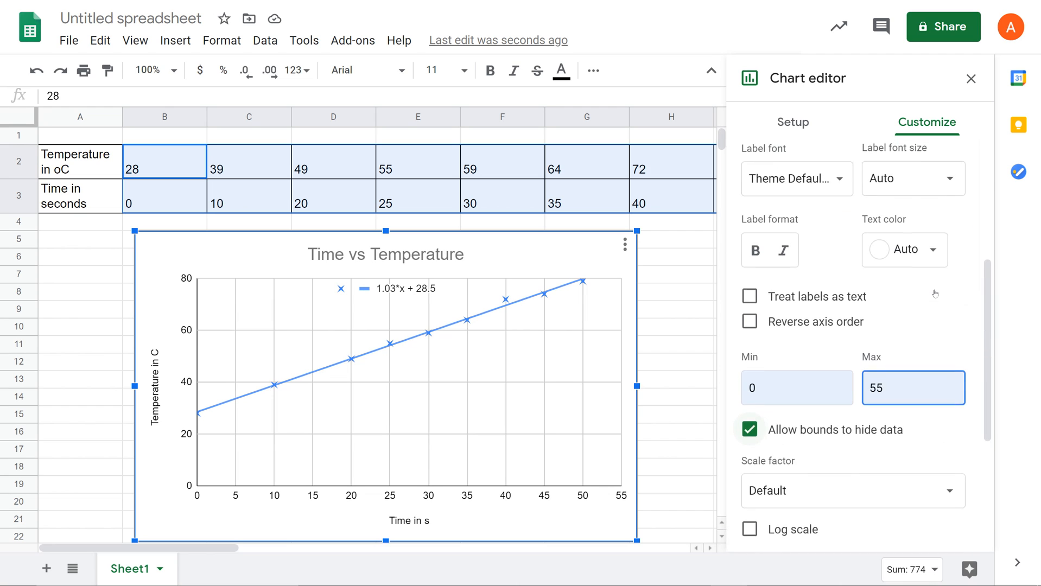
left_click(808, 215)
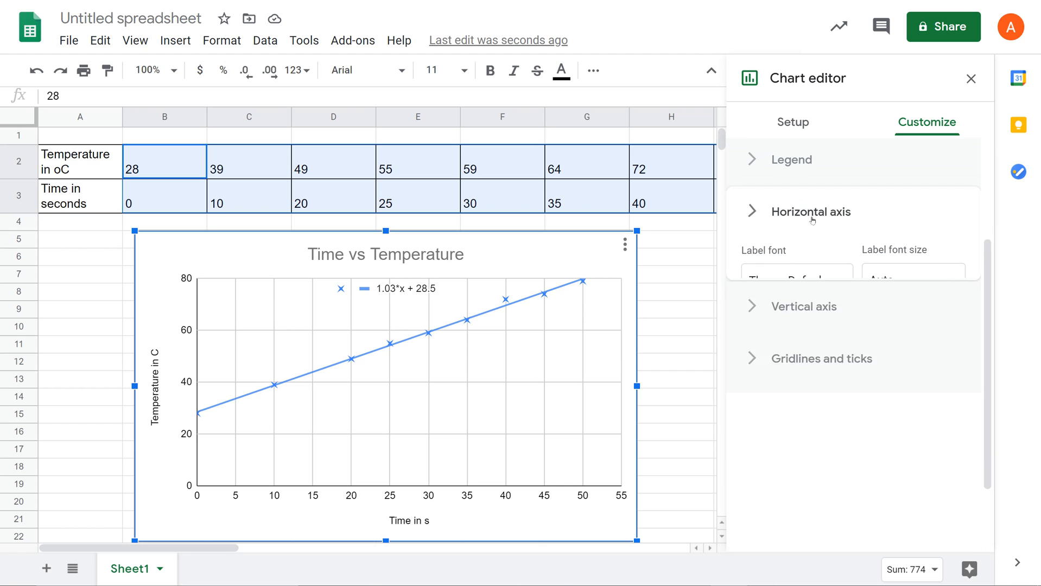
left_click(813, 424)
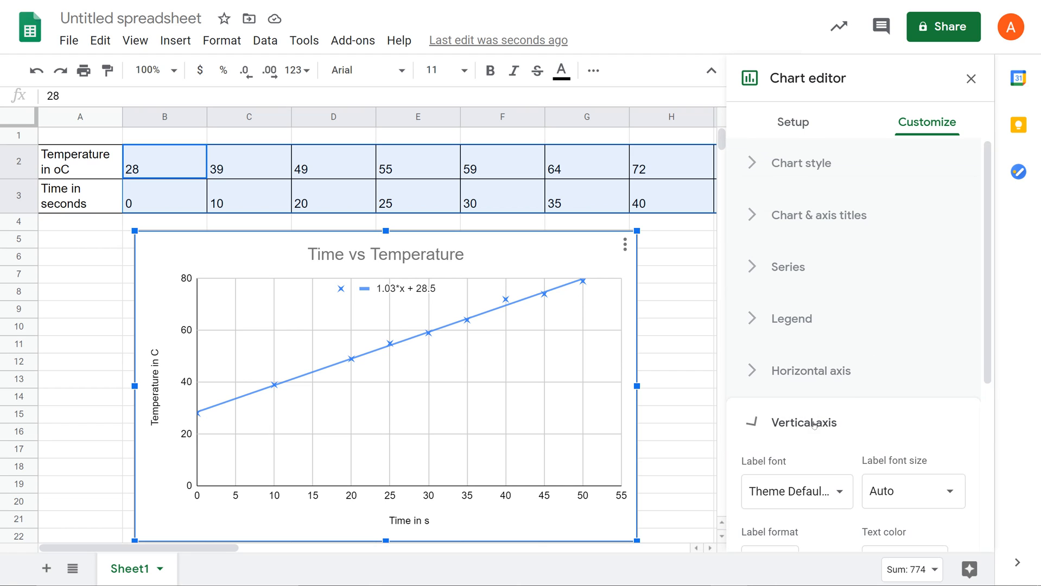
scroll(885, 395, "down", 3)
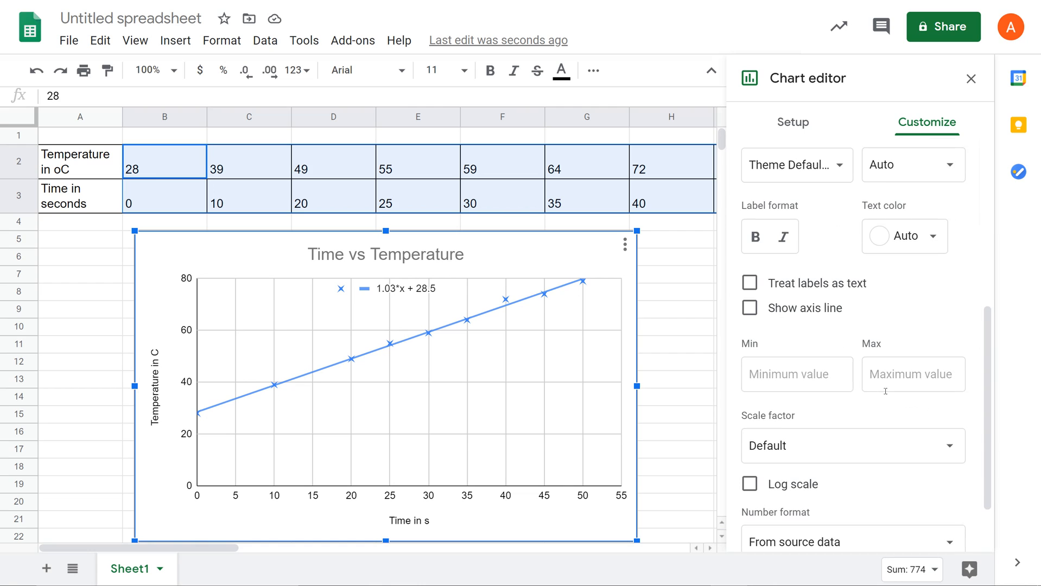
left_click(804, 376)
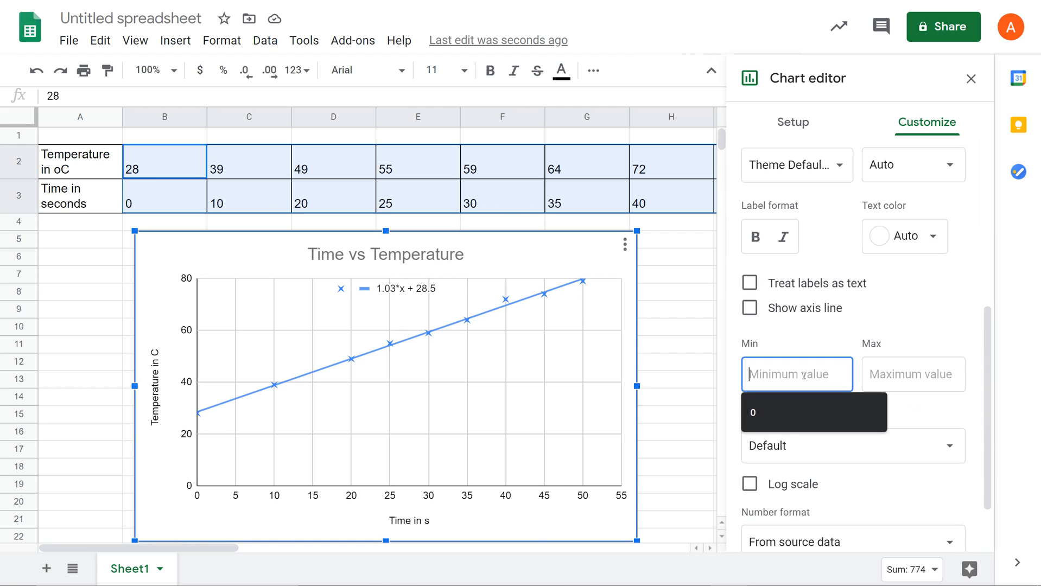
left_click(794, 402)
left_click(887, 378)
left_click(887, 424)
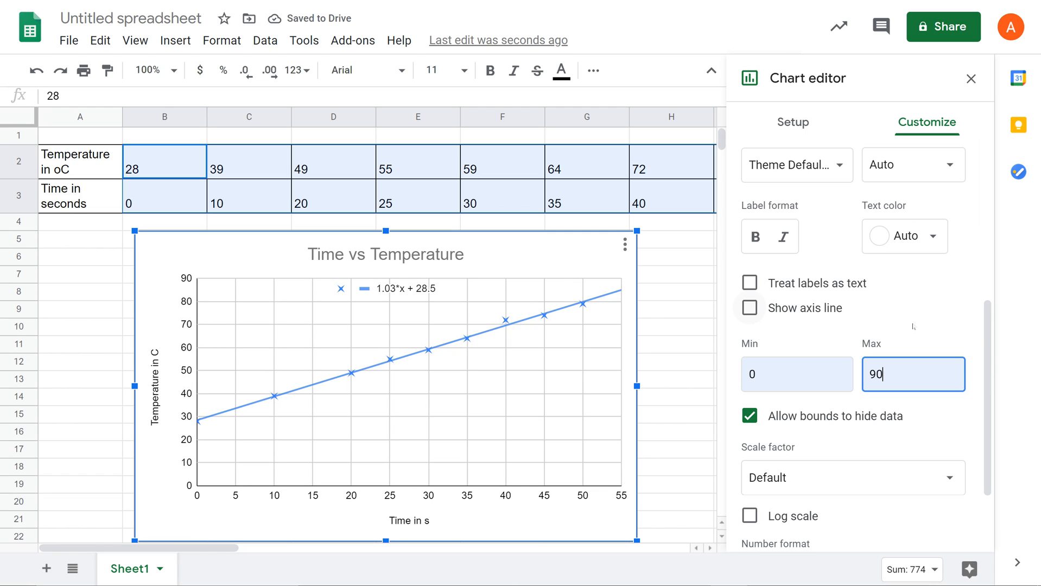
scroll(917, 328, "down", 2)
scroll(922, 333, "up", 2)
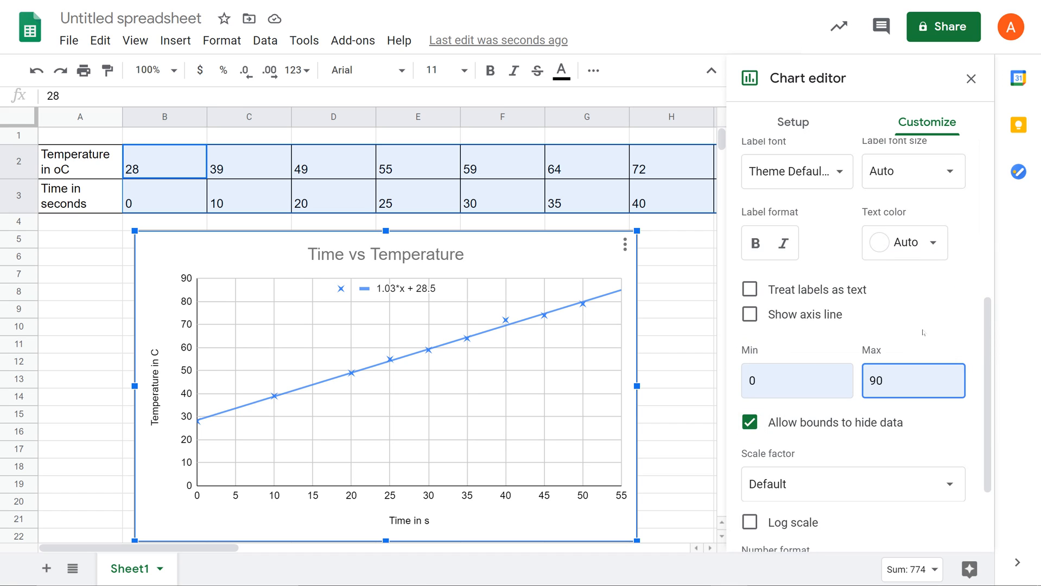
scroll(922, 332, "up", 1)
scroll(921, 331, "up", 2)
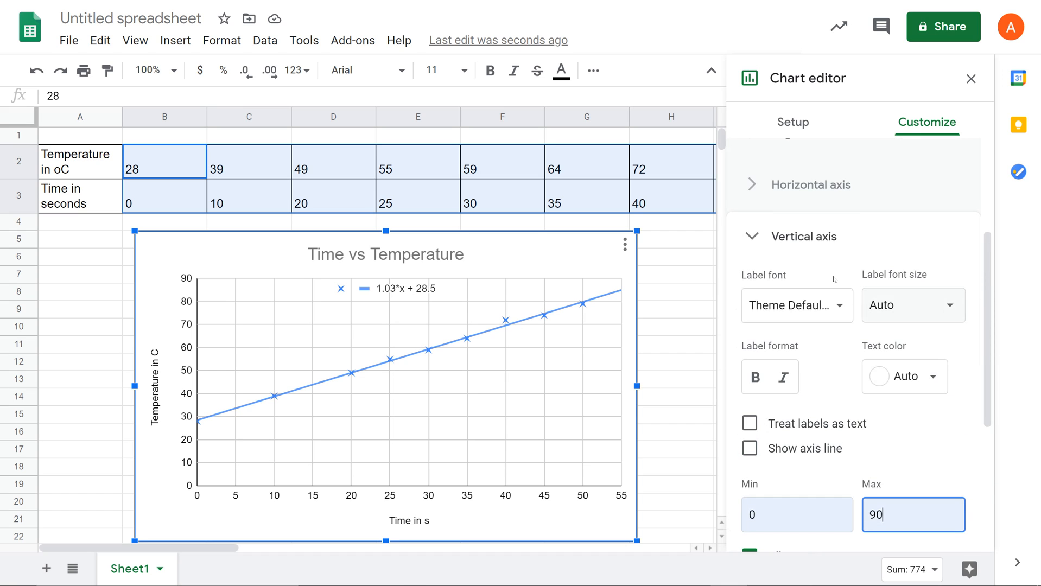
left_click(800, 239)
Turn on minor gridlines for the chart's horizontal axis
left_click(833, 475)
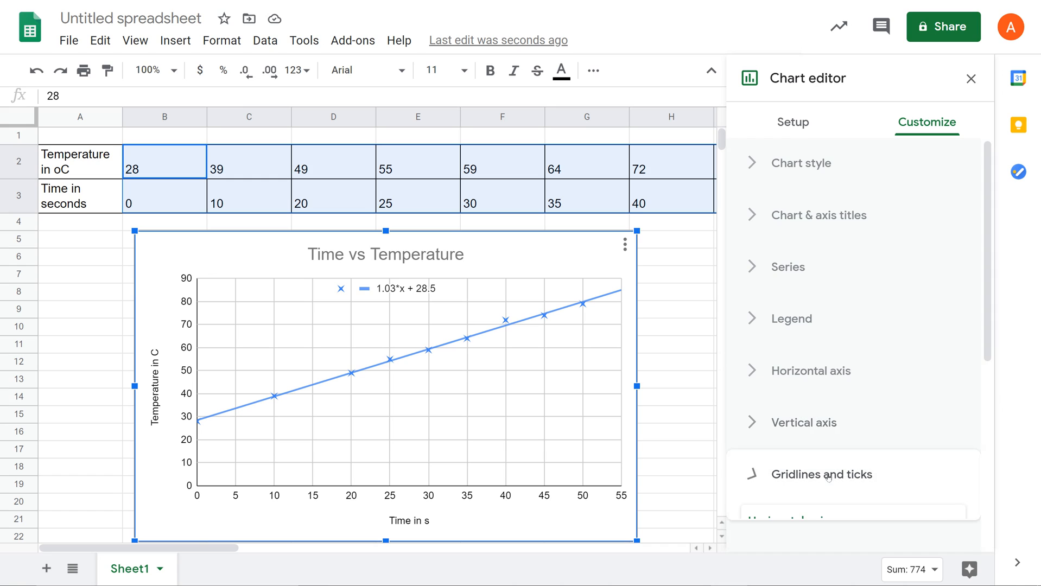
scroll(875, 411, "down", 3)
scroll(876, 411, "down", 2)
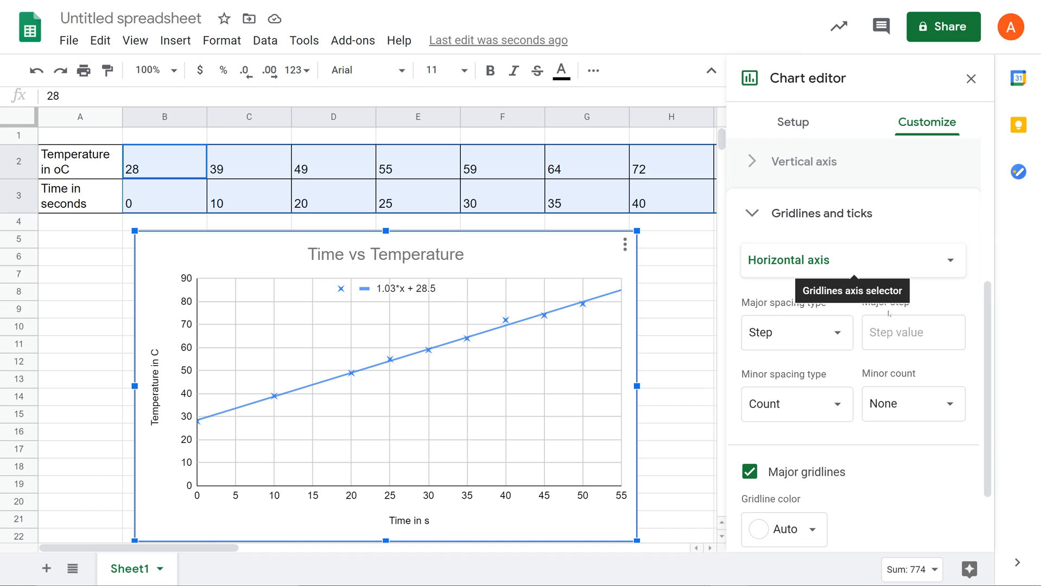
scroll(903, 477, "down", 1)
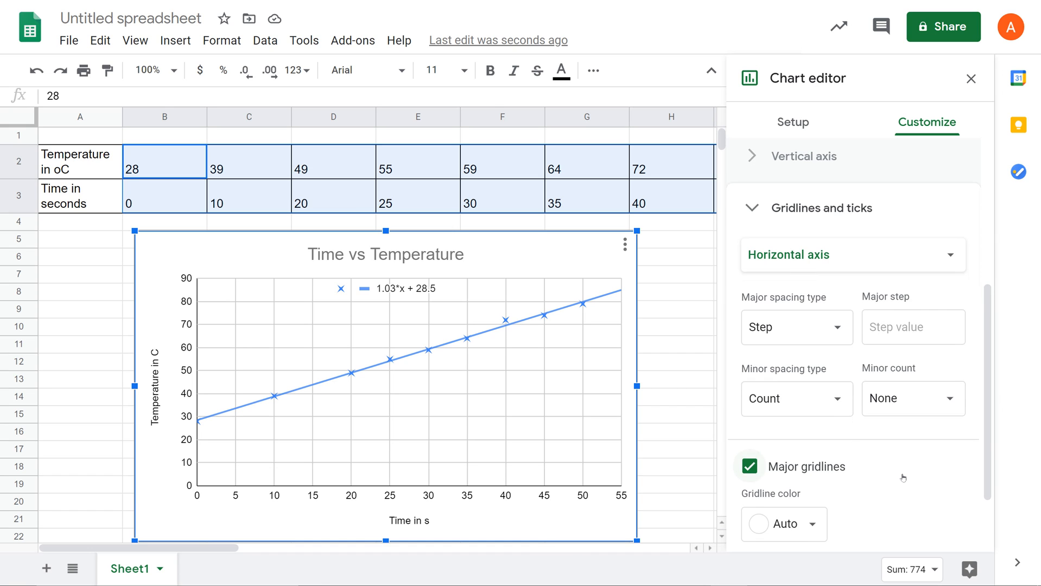
scroll(903, 478, "down", 1)
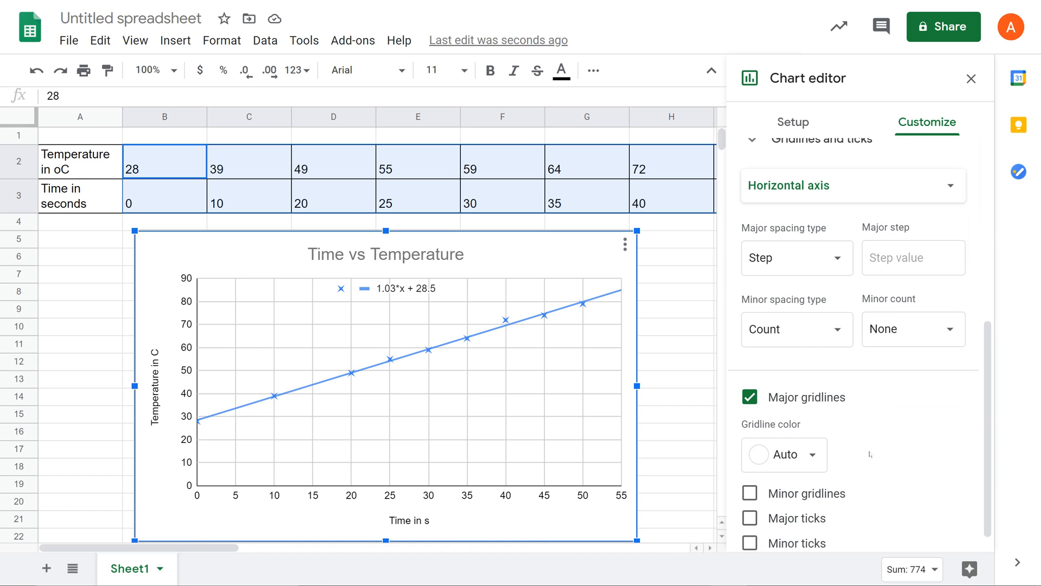
scroll(868, 453, "down", 1)
left_click(756, 478)
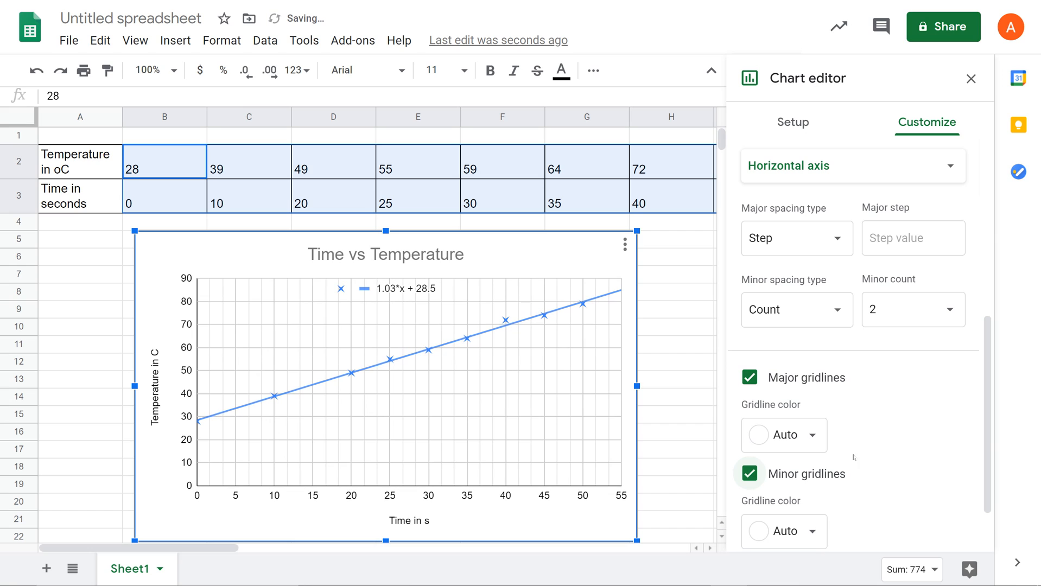
Add major ticks and minor ticks to the chart's horizontal axis
scroll(886, 465, "down", 1)
left_click(762, 504)
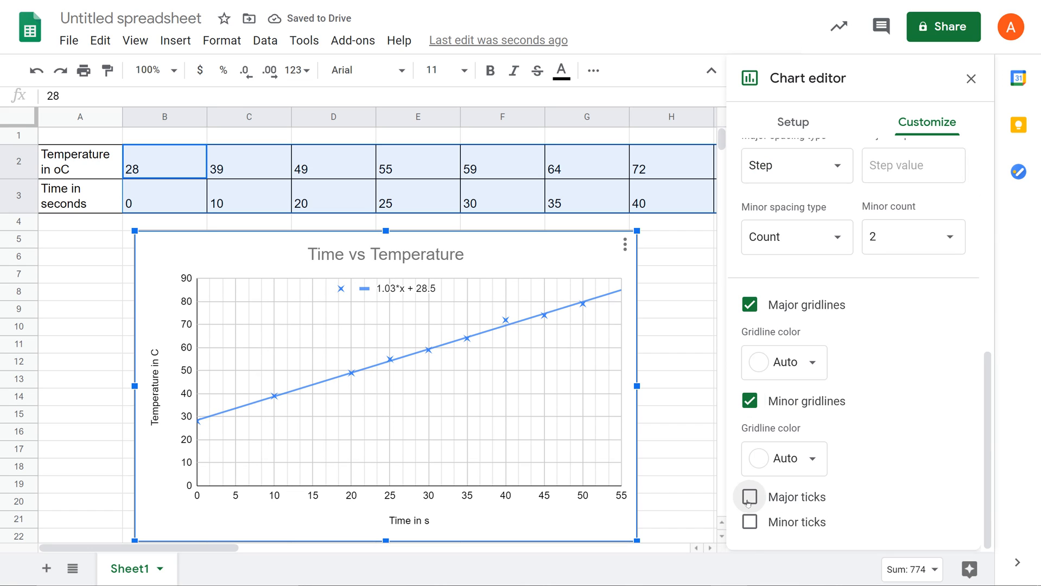
scroll(883, 467, "down", 2)
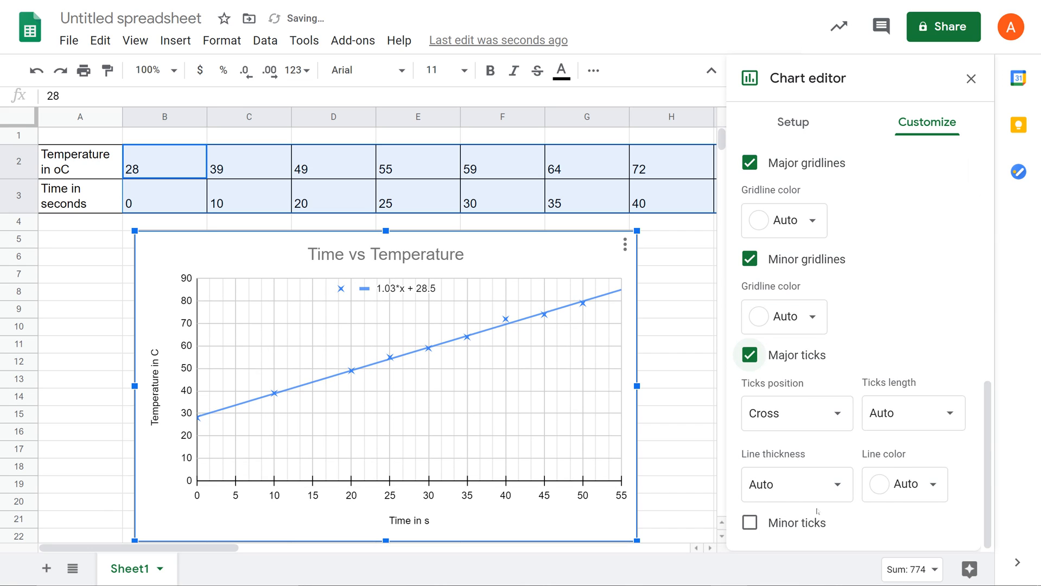
left_click(750, 523)
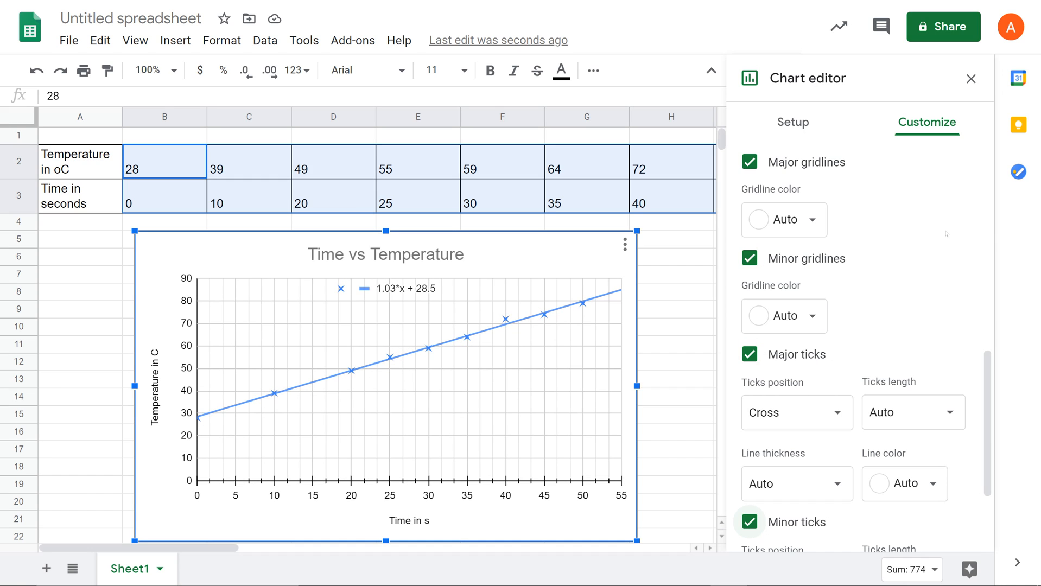
Switch the gridline and tick settings to the vertical axis and turn on its minor gridlines
scroll(946, 234, "up", 5)
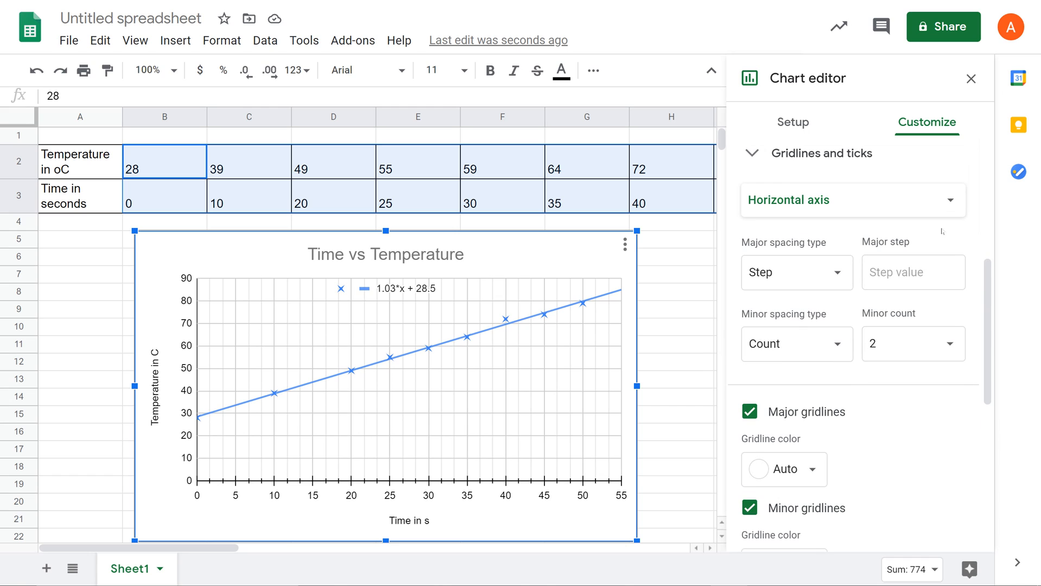
left_click(830, 209)
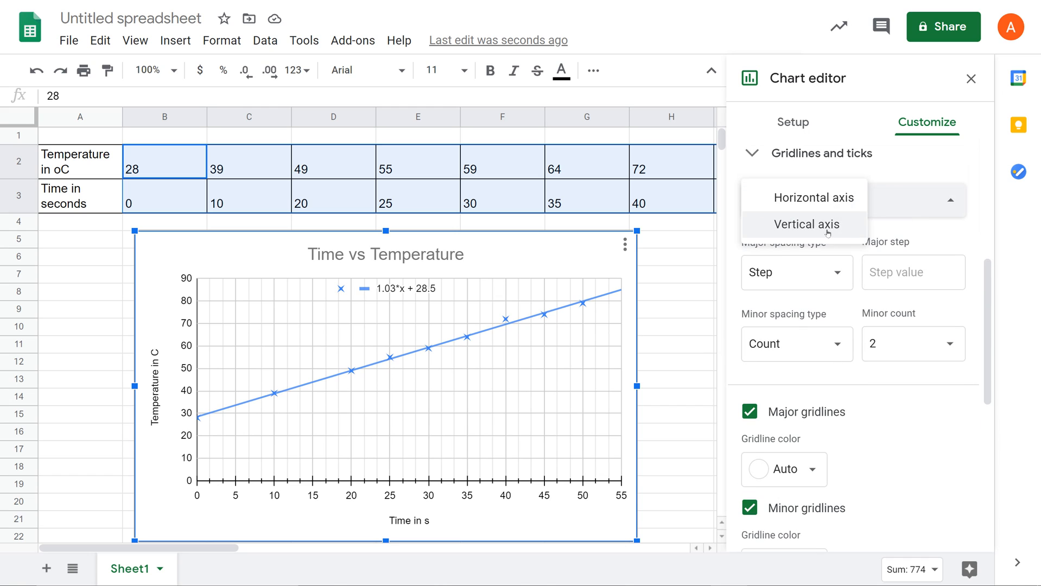
left_click(828, 224)
scroll(895, 478, "down", 1)
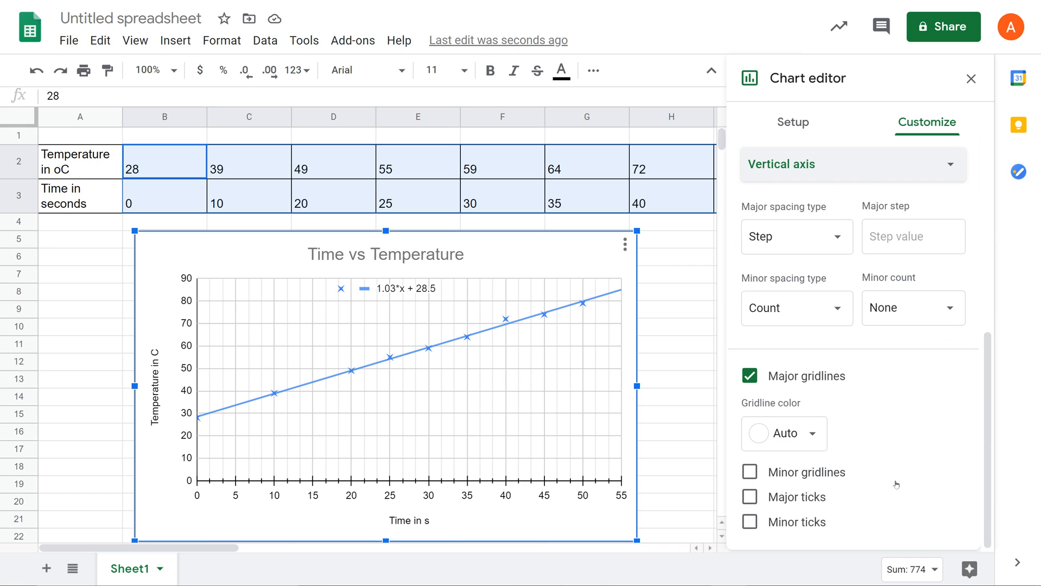
left_click(754, 473)
Add major ticks and minor ticks to the vertical axis and close the chart editor
scroll(876, 475, "down", 2)
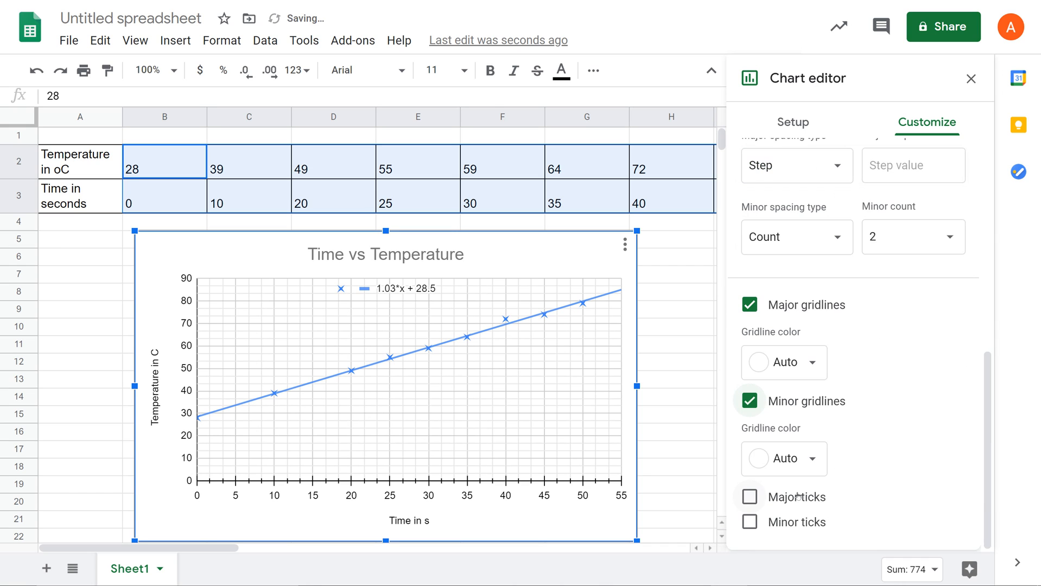
left_click(763, 496)
scroll(889, 456, "down", 2)
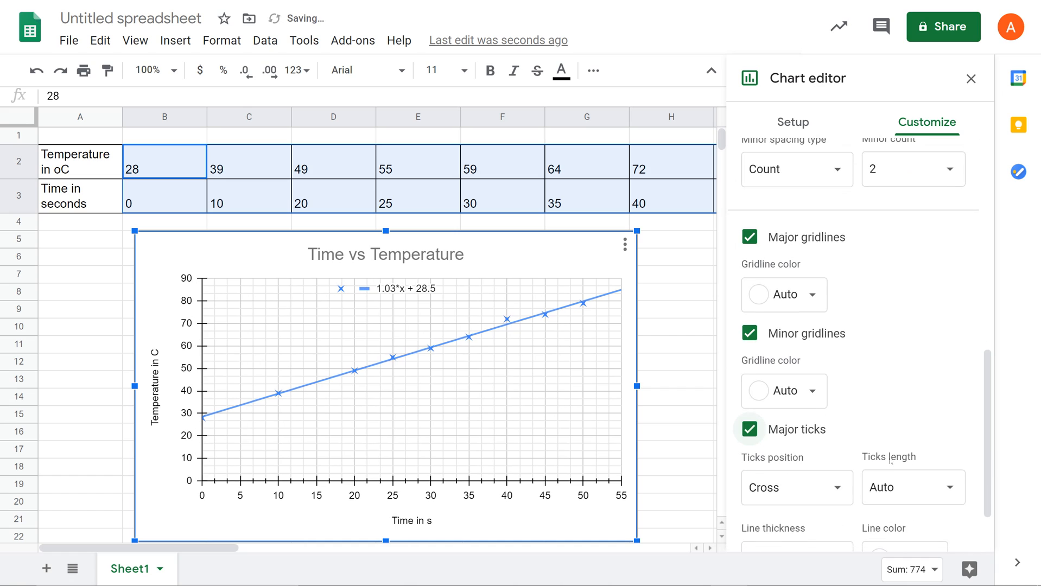
left_click(749, 544)
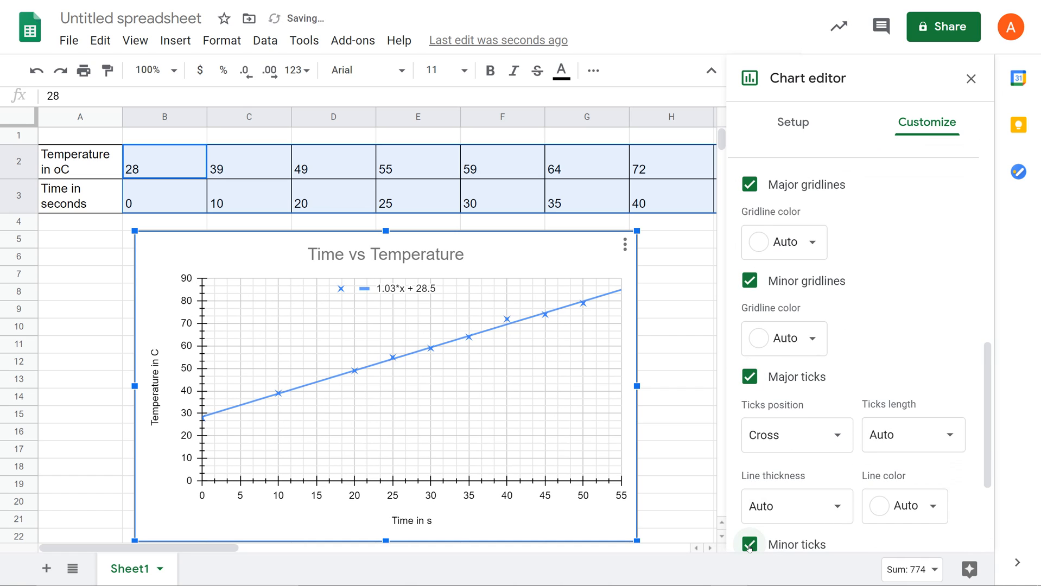
scroll(862, 235, "down", 2)
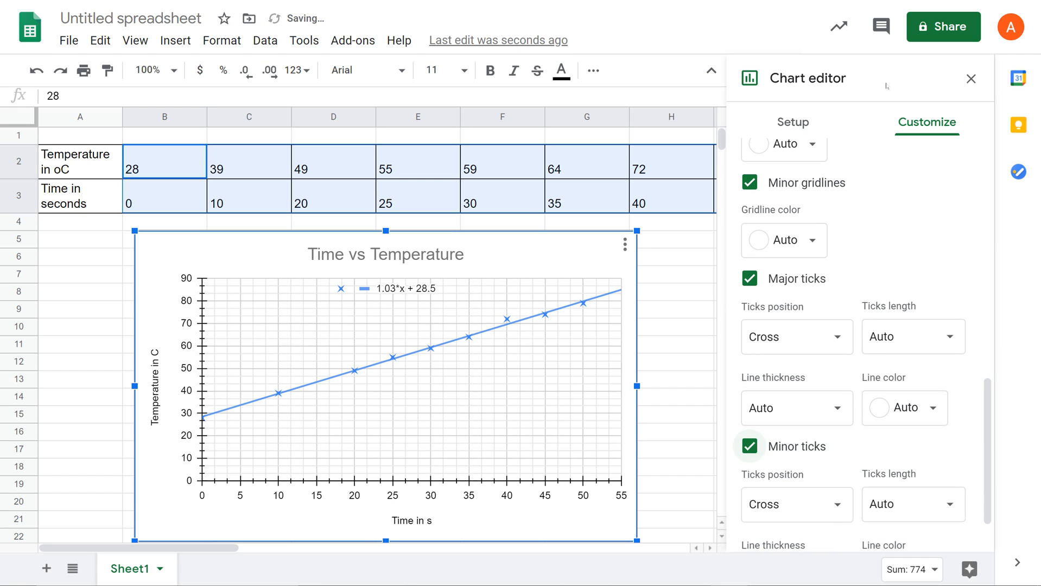
left_click(971, 78)
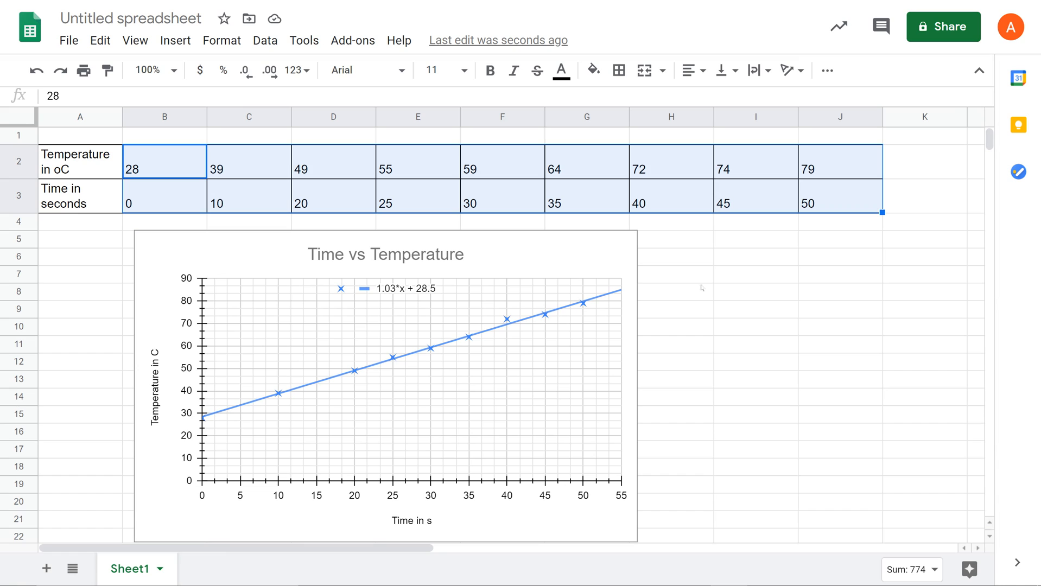
Enter the label "gradient" in cell I7 and the value 1.03 in cell J7
left_click(751, 279)
type("gradient")
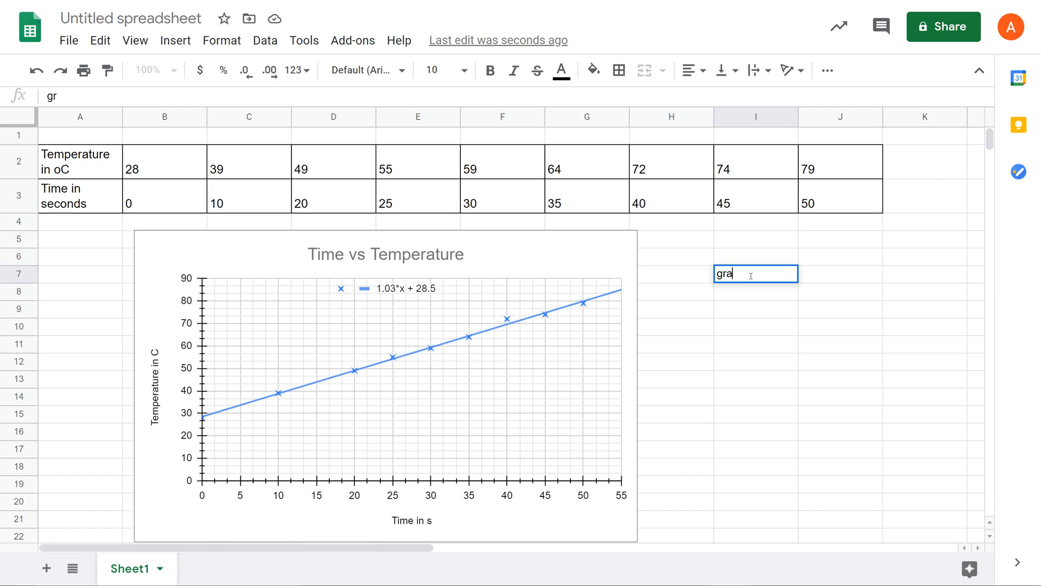
left_click(828, 283)
type("1.03")
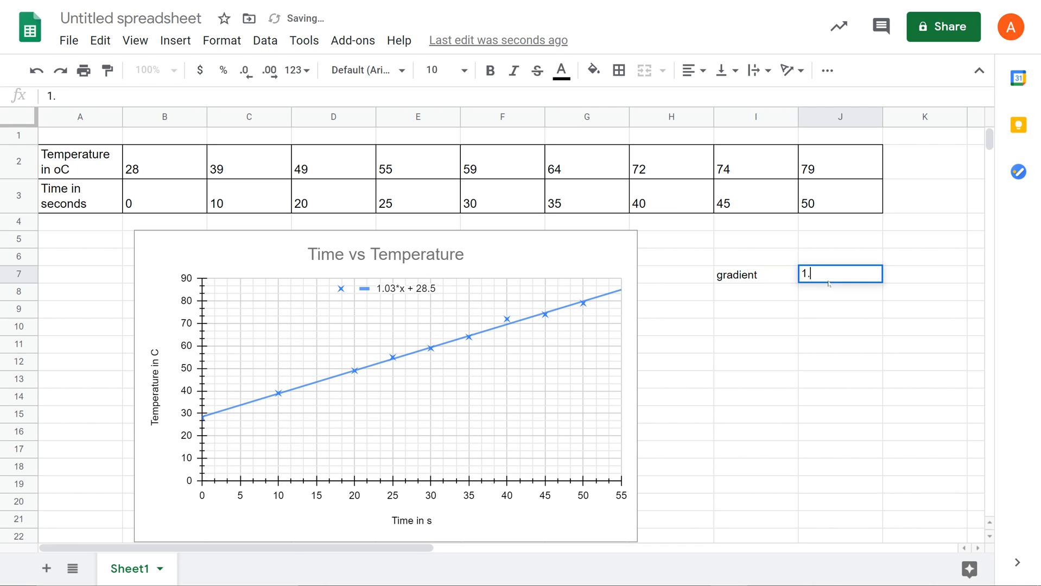
Enter the label "y intercept" in cell I8 and the value 28.5 in cell J8
left_click(771, 299)
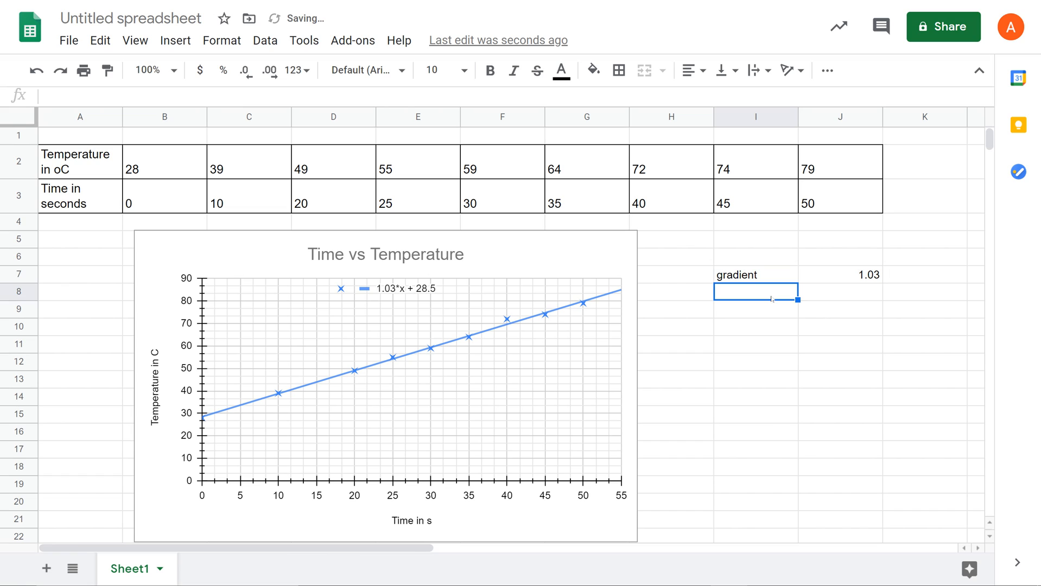
type("y inter")
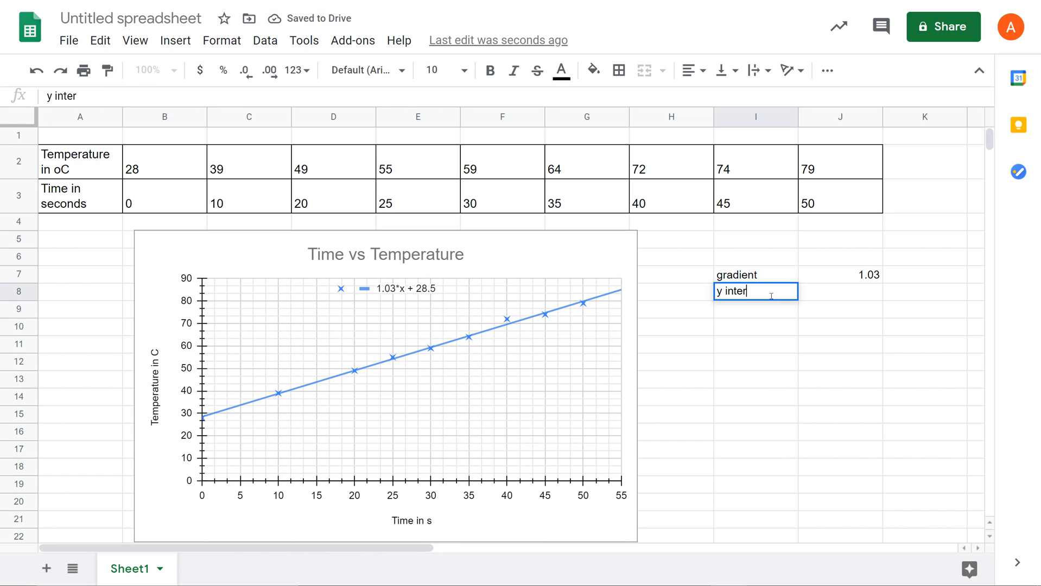
type("cept")
left_click(849, 294)
type("28.5")
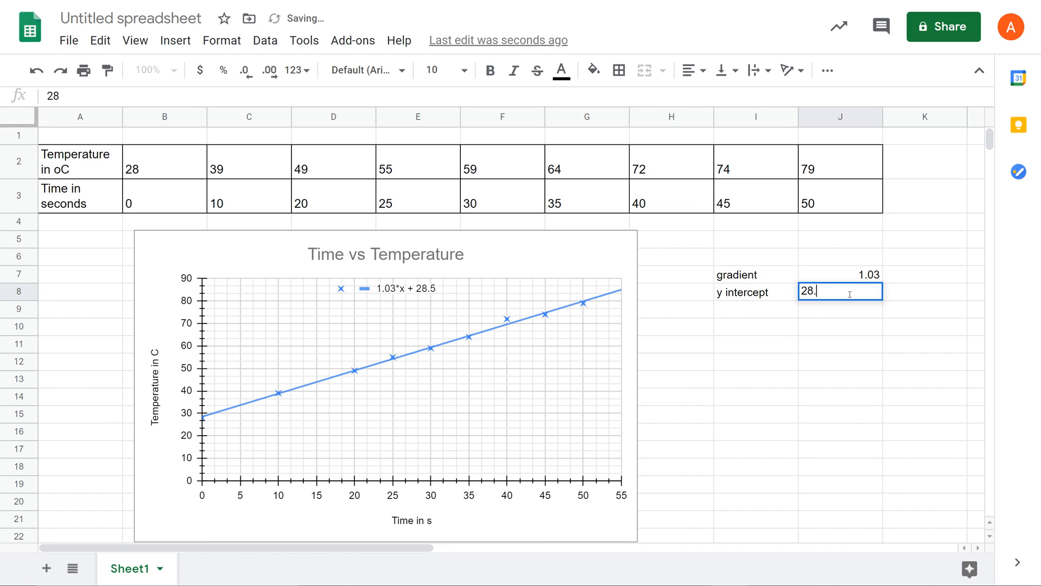
left_click(848, 320)
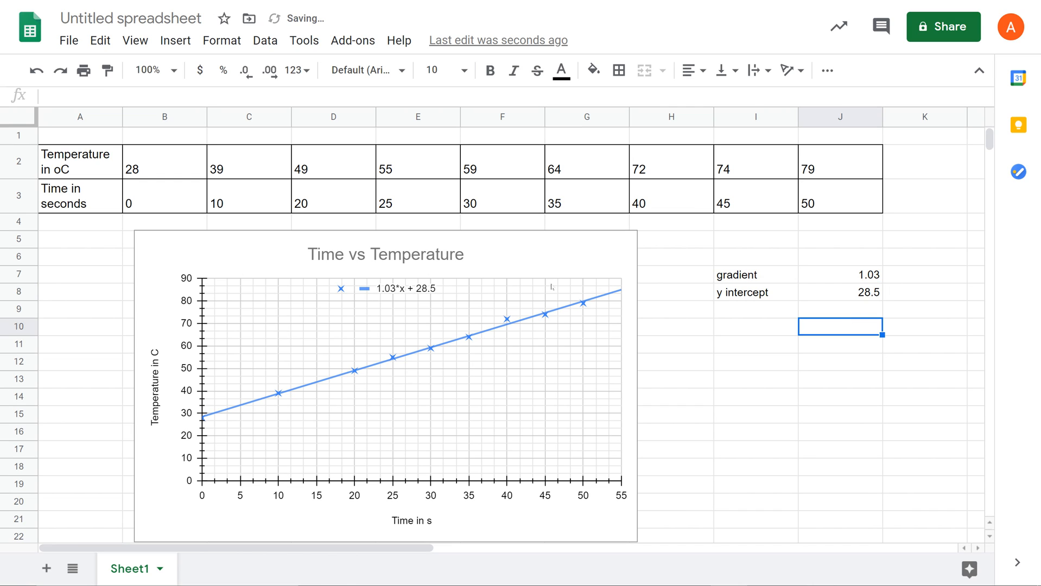
Reopen the chart for editing and remove its legend by setting the legend position to None
double_click(530, 259)
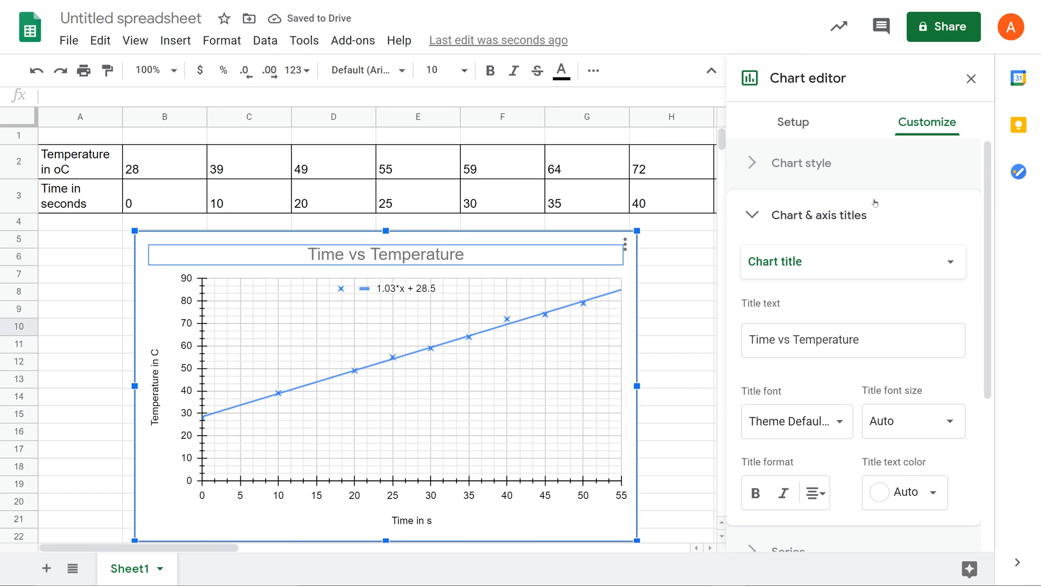
left_click(838, 217)
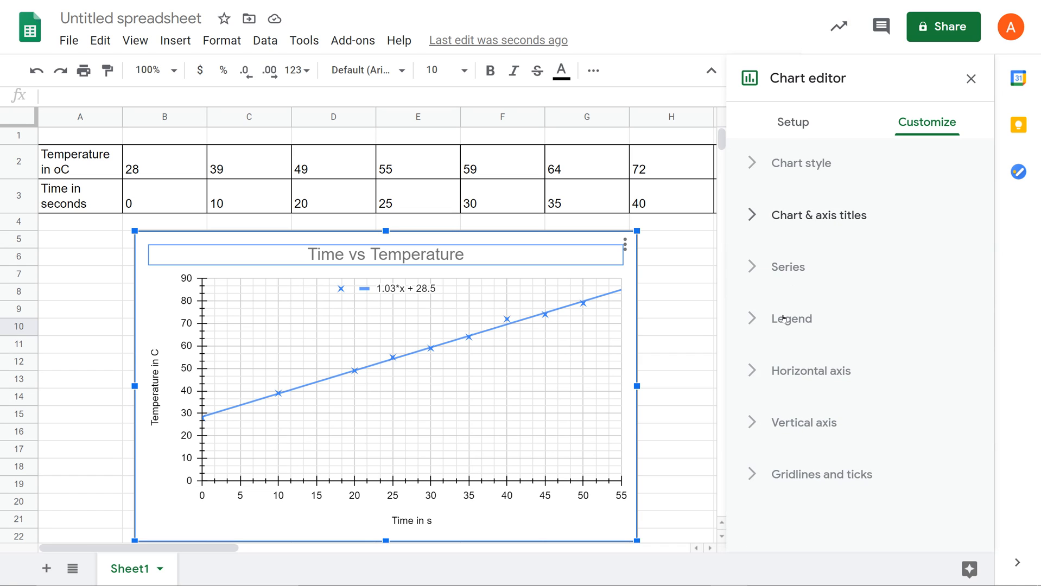
left_click(783, 318)
left_click(794, 391)
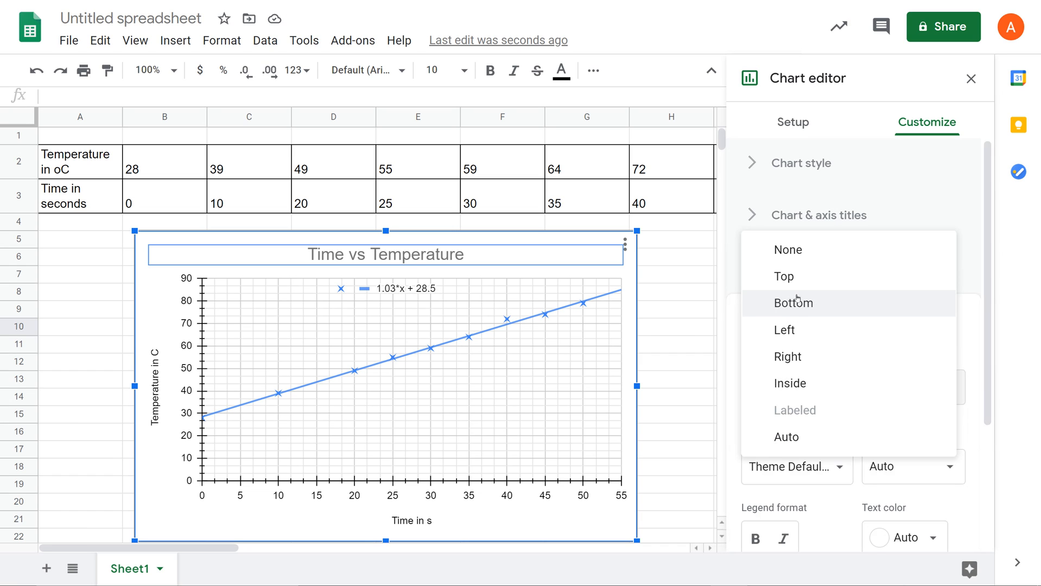
left_click(794, 250)
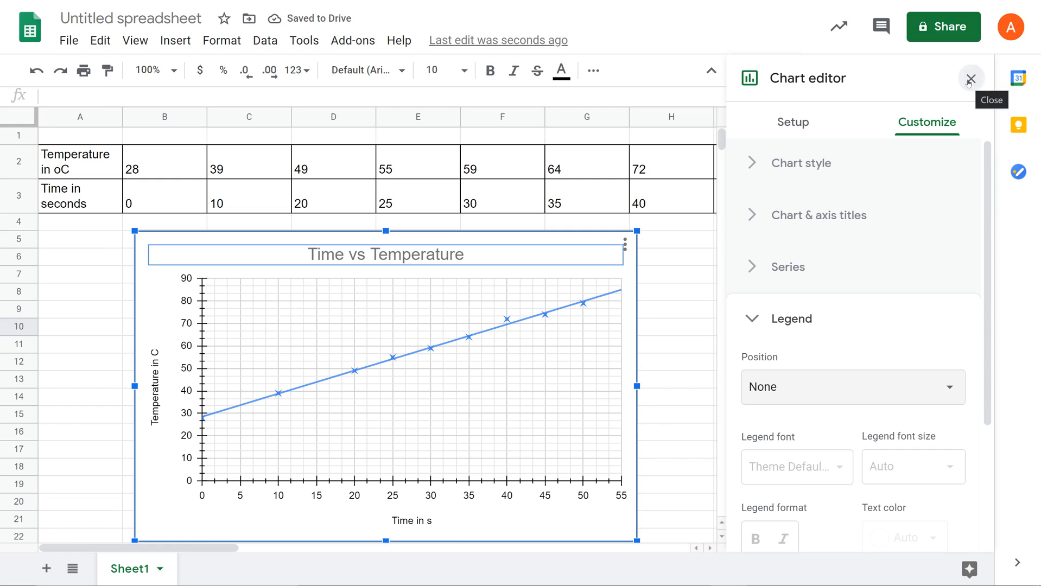
Close the chart editor and enter "The temperature increases by 1.03C each second" in cell I13
left_click(971, 79)
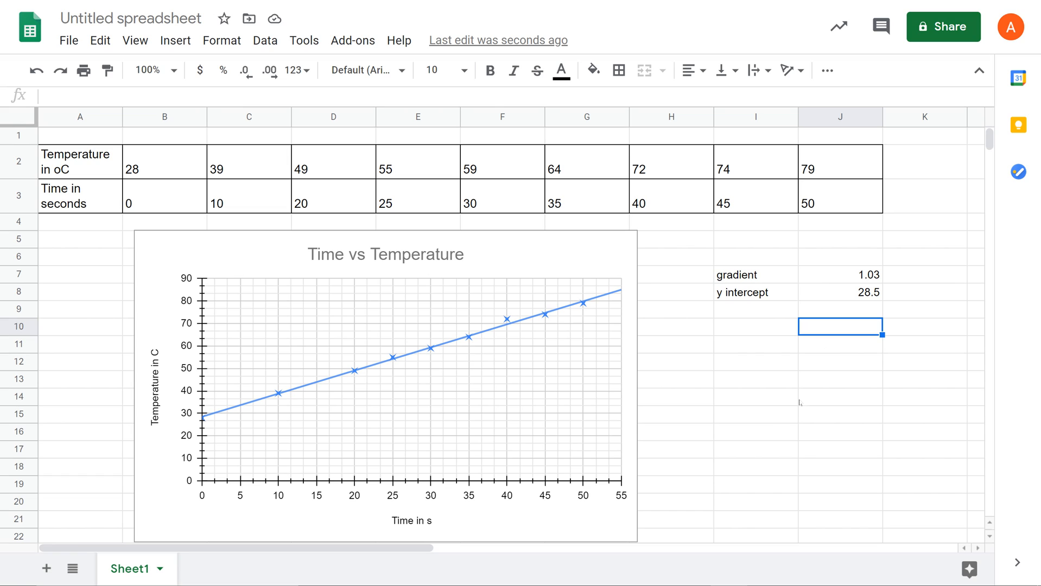
left_click(750, 385)
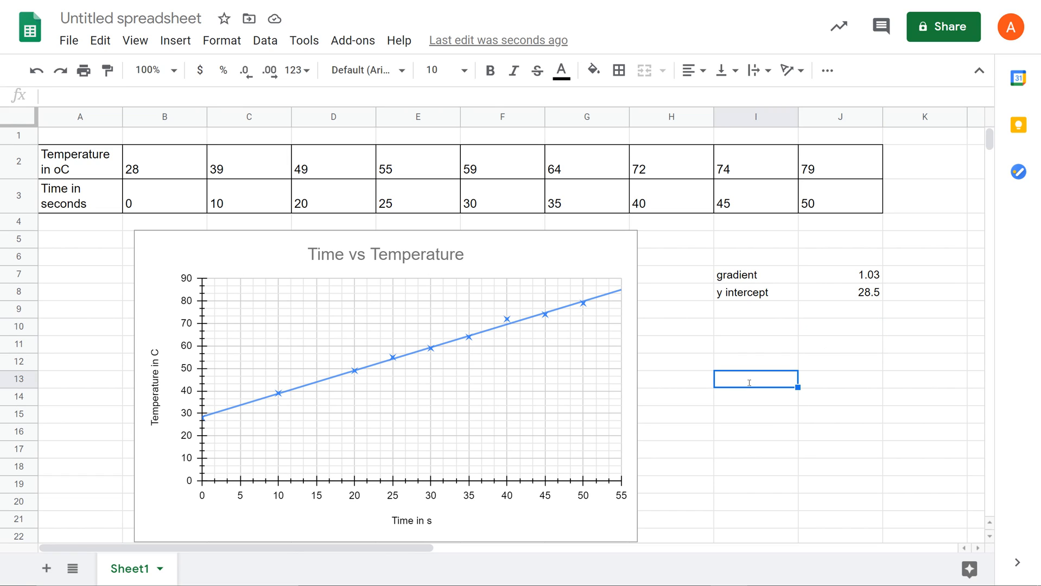
type("The tempera")
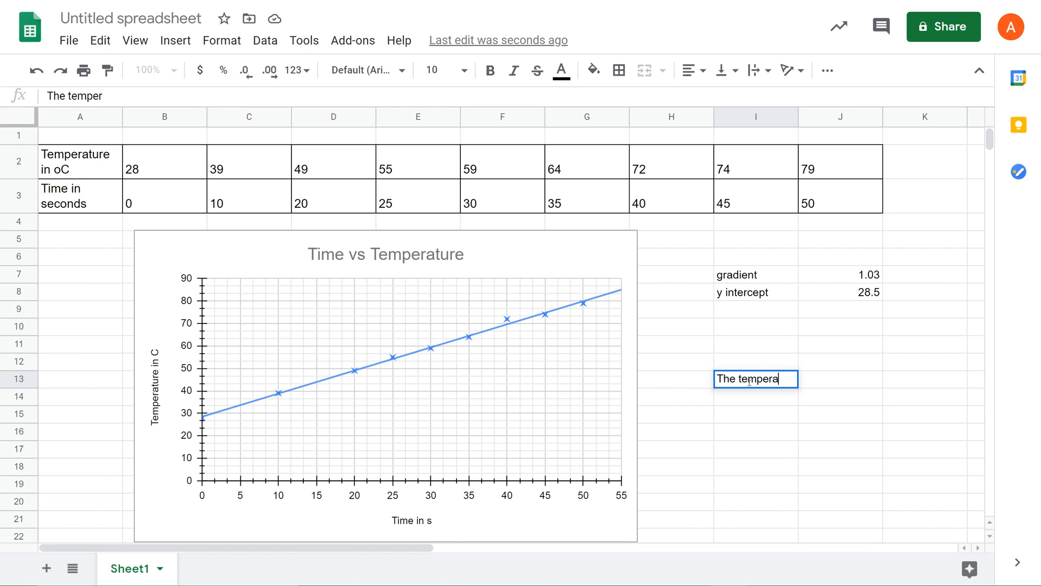
type("ture incre")
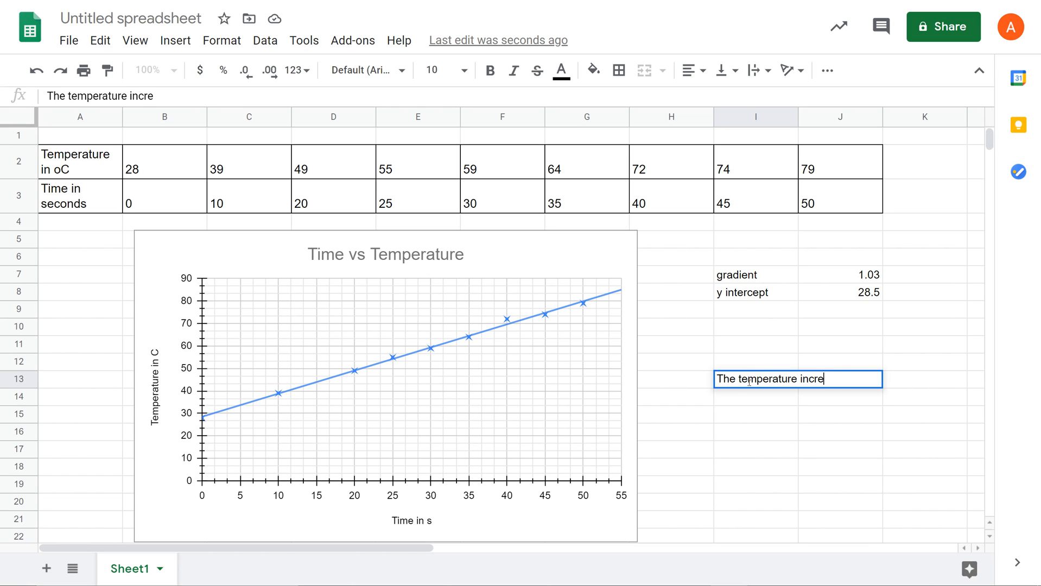
type("ases by 1.0")
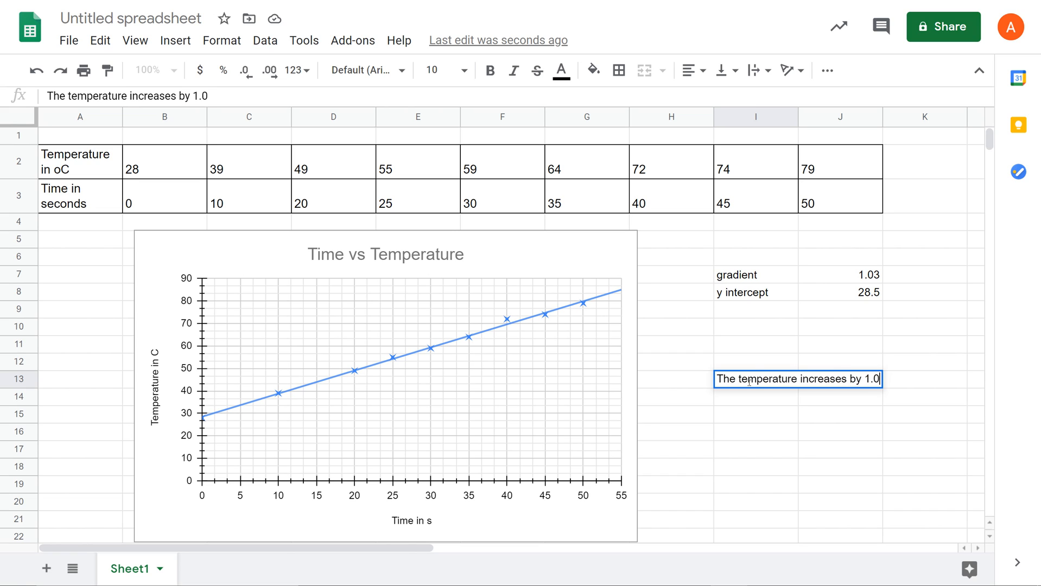
type("3C ")
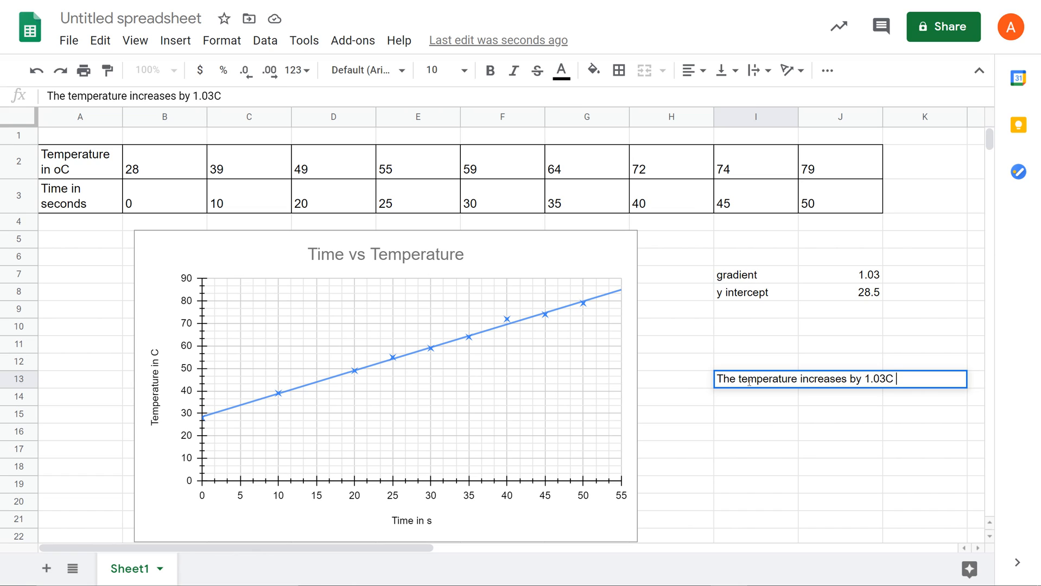
type("each second")
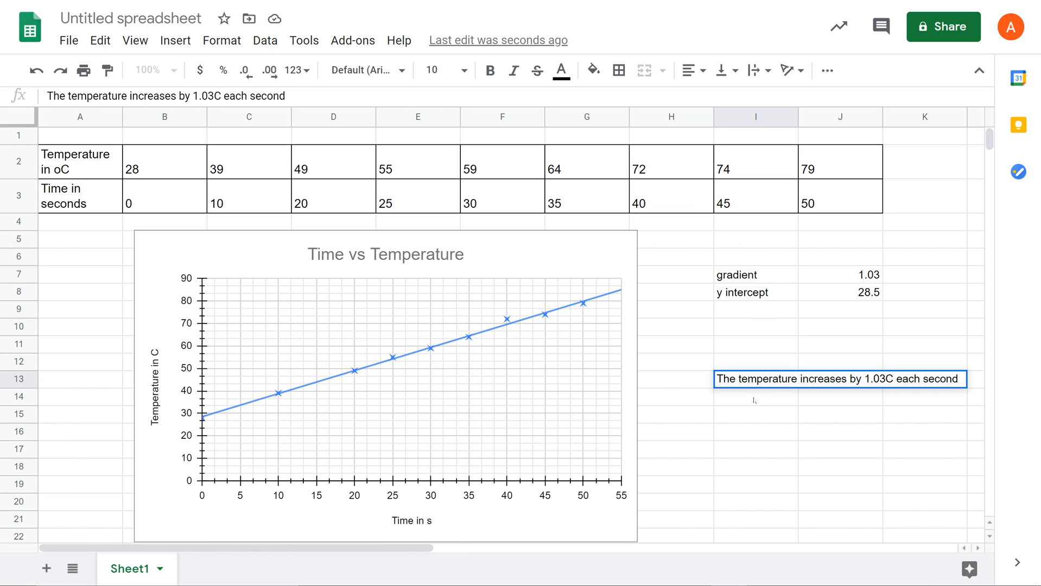
Enter "The starting temperature / room temperature is 28.5C" in cell I14
left_click(754, 401)
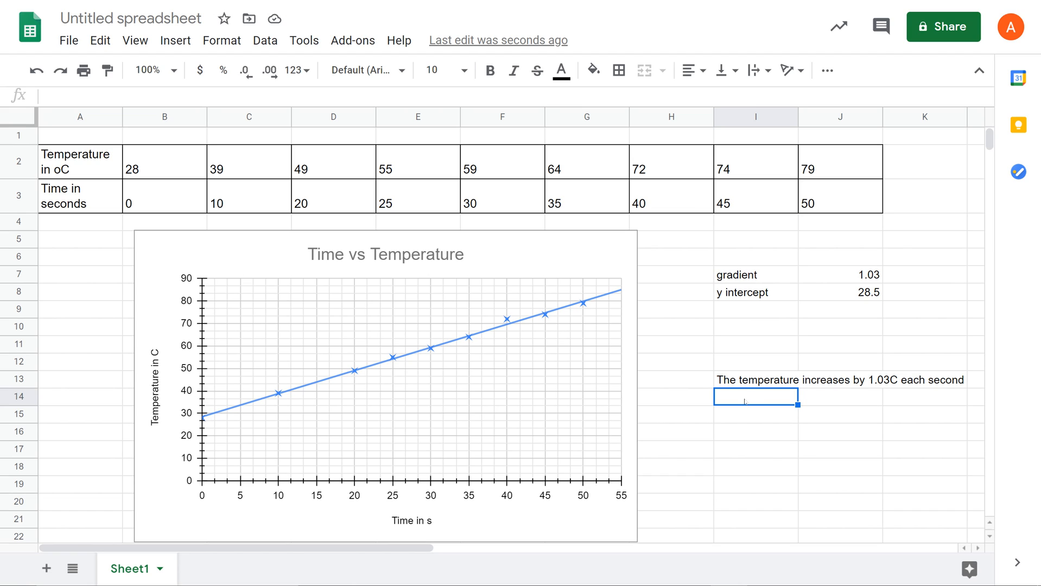
type("The start")
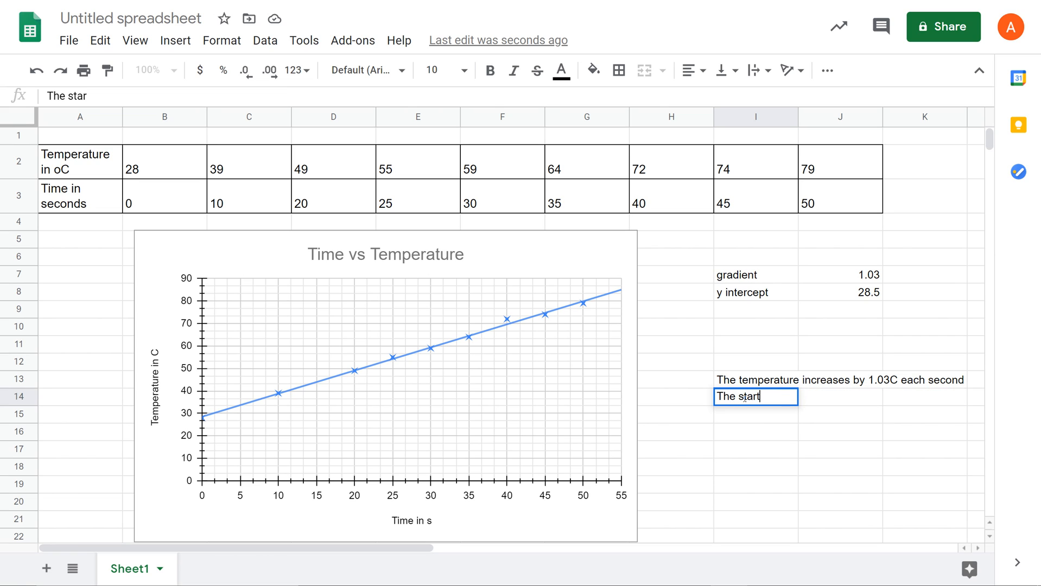
type("ing tm")
key("BackSpace")
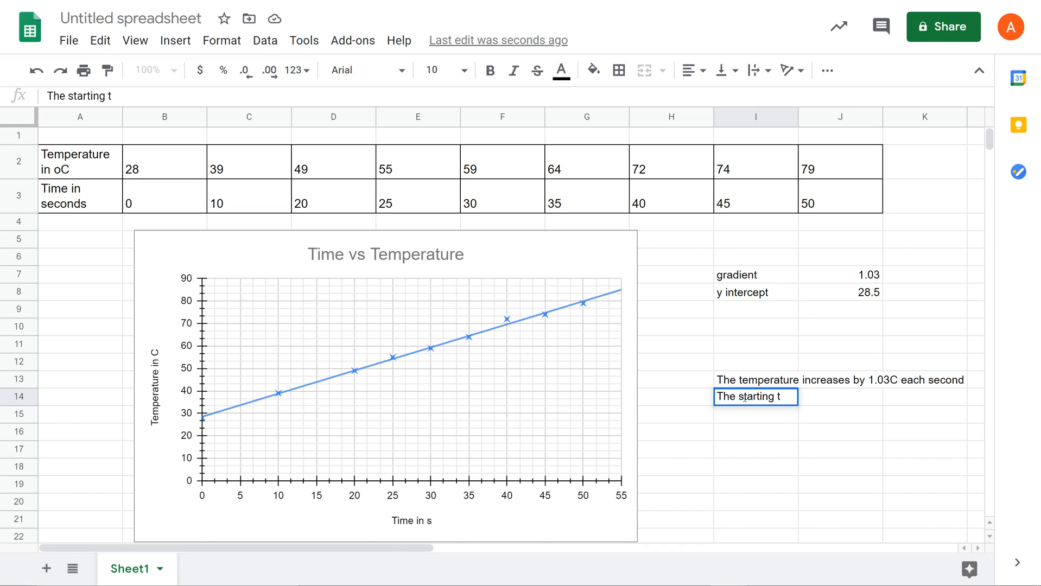
type("emperat")
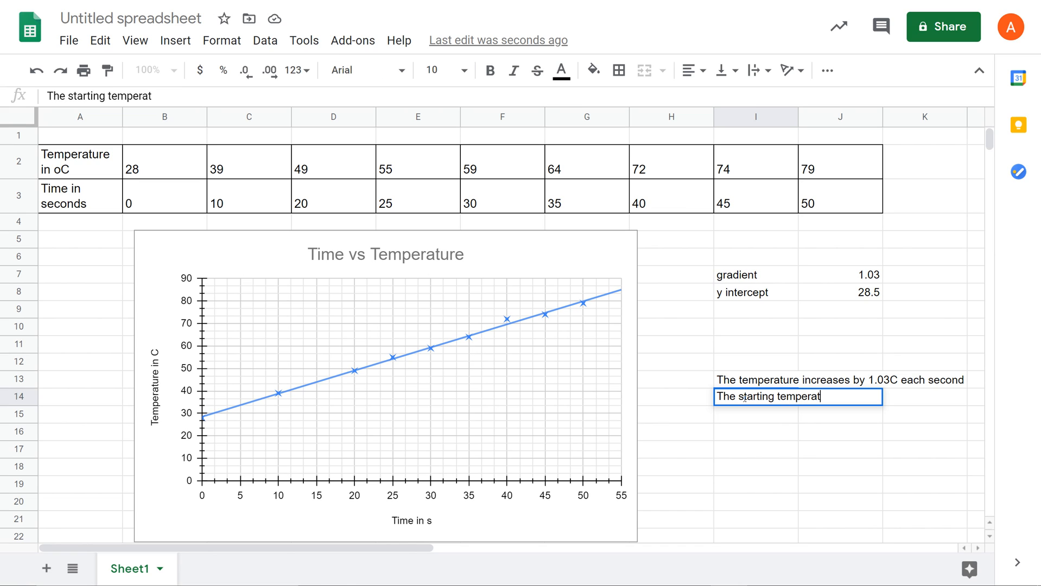
type("ure / room temper")
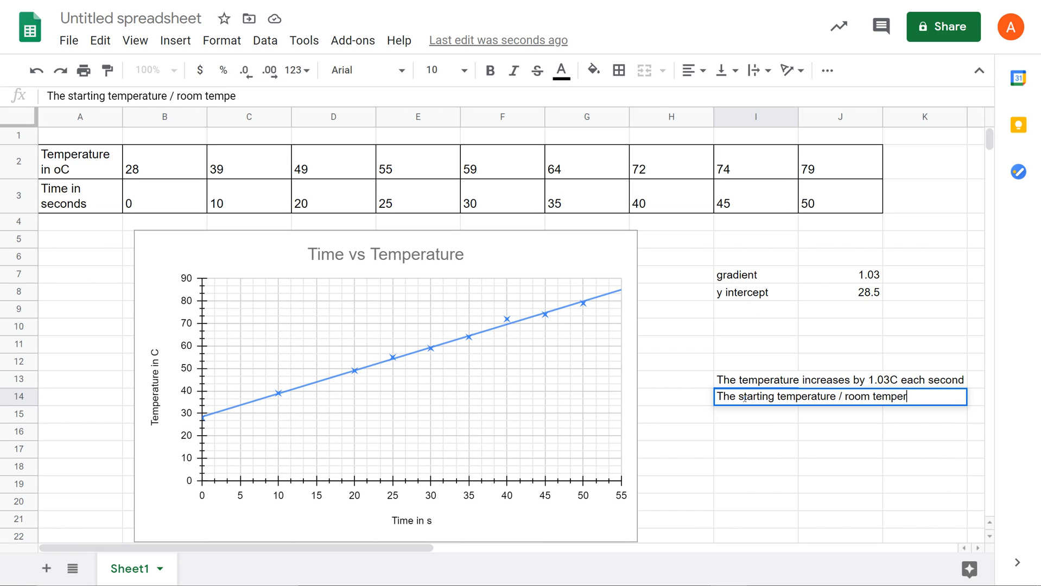
type("ature is 28.")
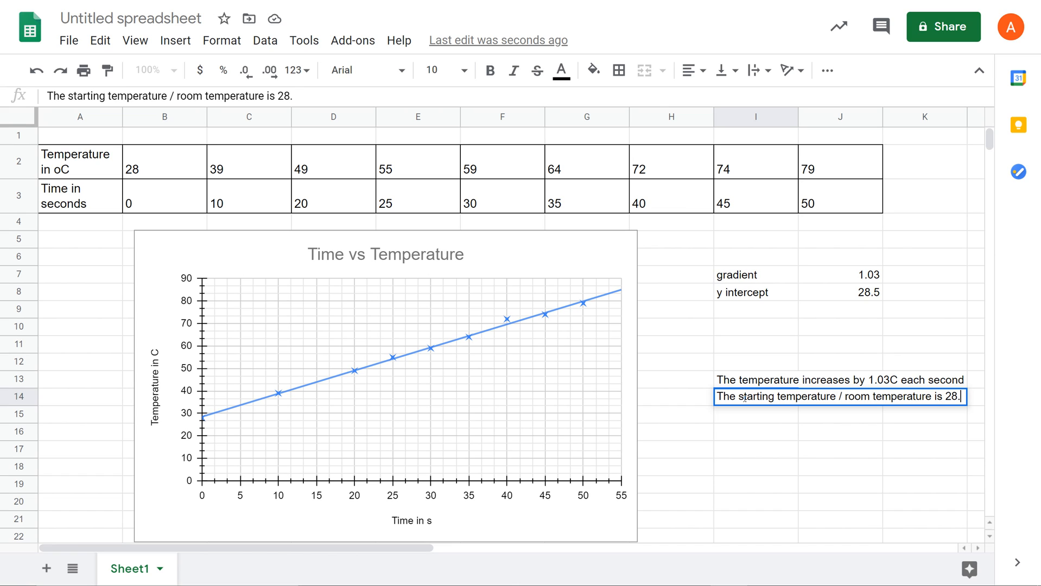
type("5C")
left_click(742, 433)
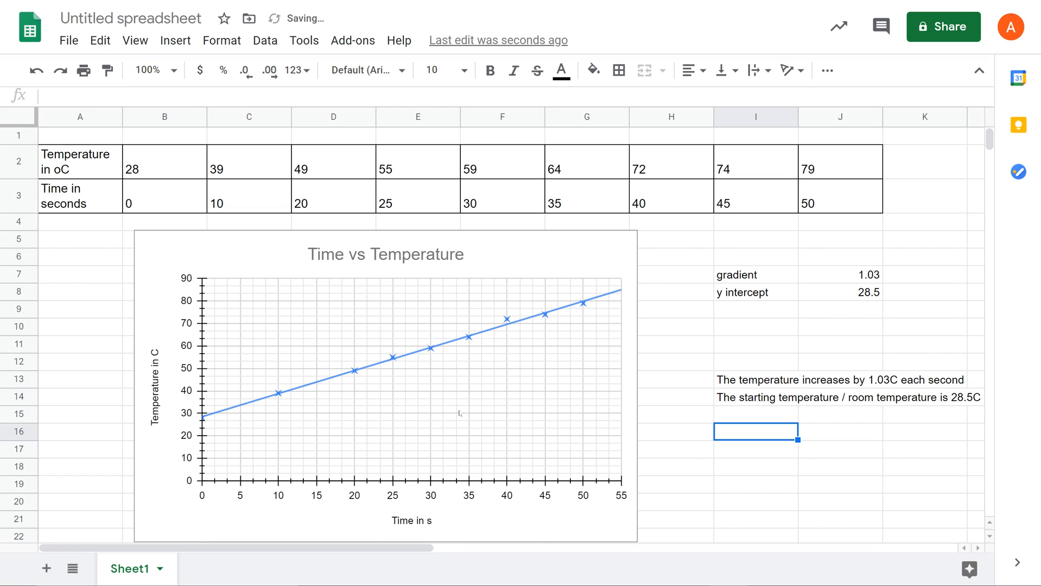